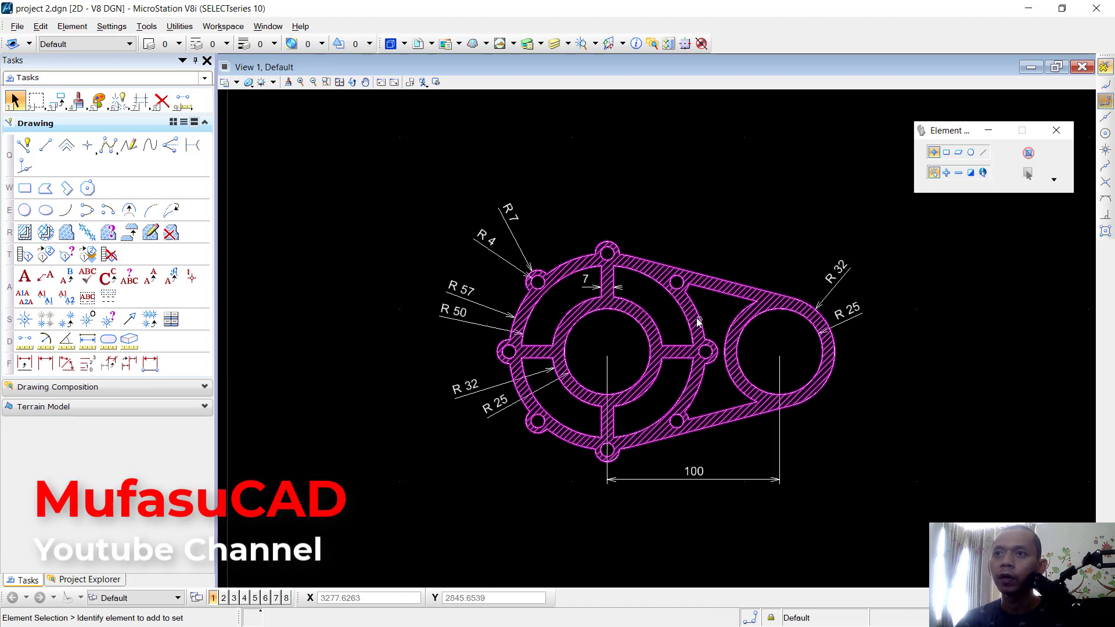
Step: Place a 297 × 210 block rectangle around the bracket as the A4 sheet border
{"action": "mouse_move", "coordinate": [673, 316]}
{"action": "middle_mouse_down"}
{"action": "mouse_move", "coordinate": [669, 303]}
{"action": "mouse_move", "coordinate": [668, 315]}
{"action": "middle_mouse_up"}
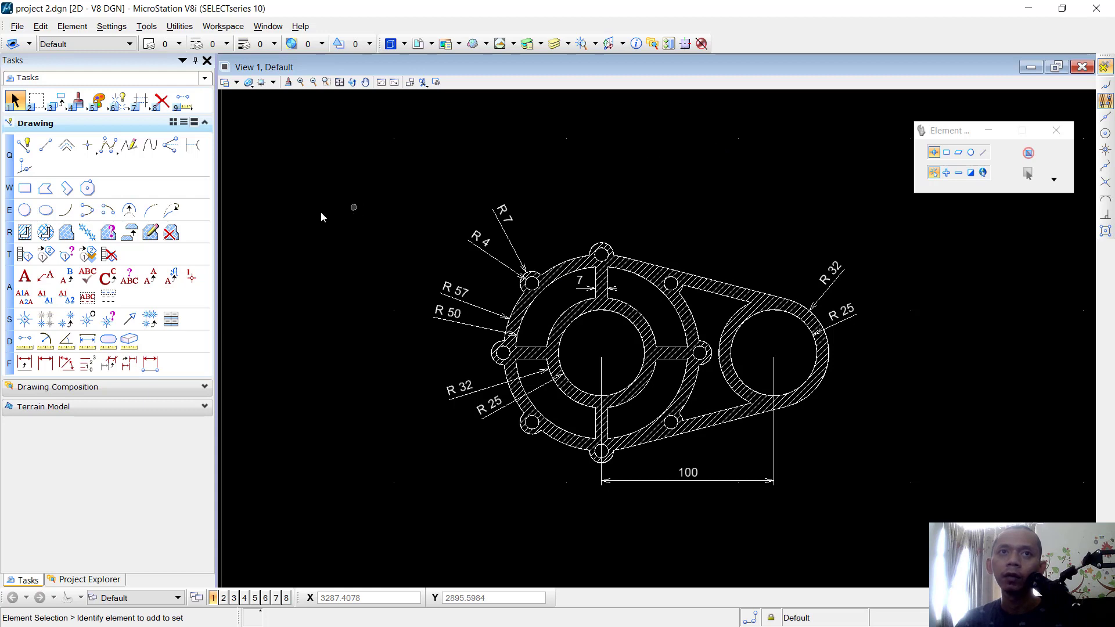
{"action": "left_click", "coordinate": [24, 191]}
{"action": "left_click", "coordinate": [378, 164]}
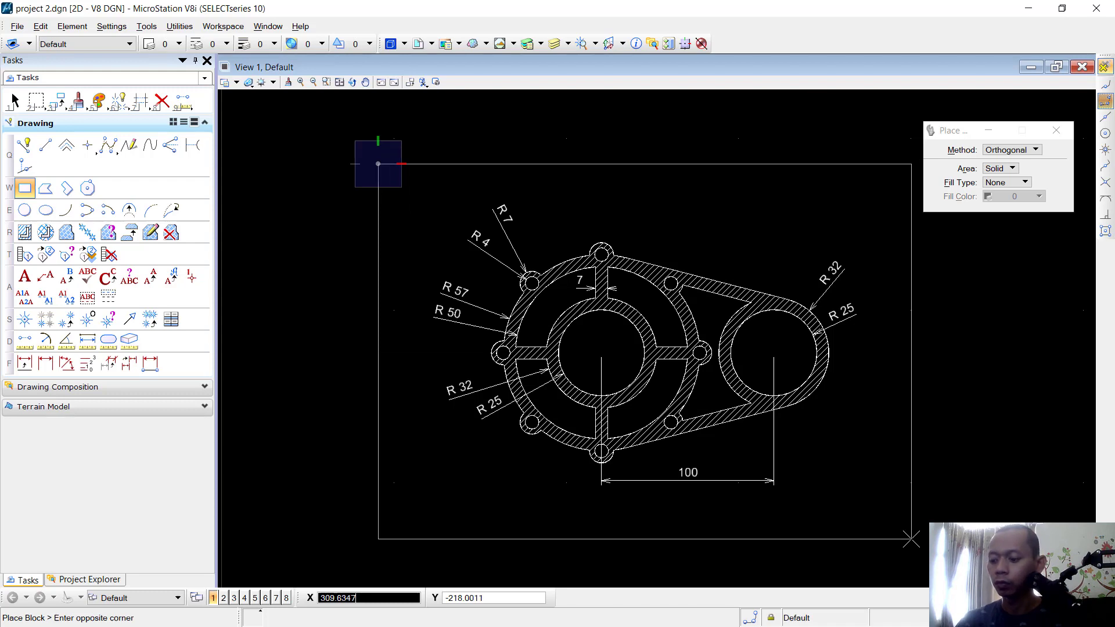
{"action": "type", "text": "297"}
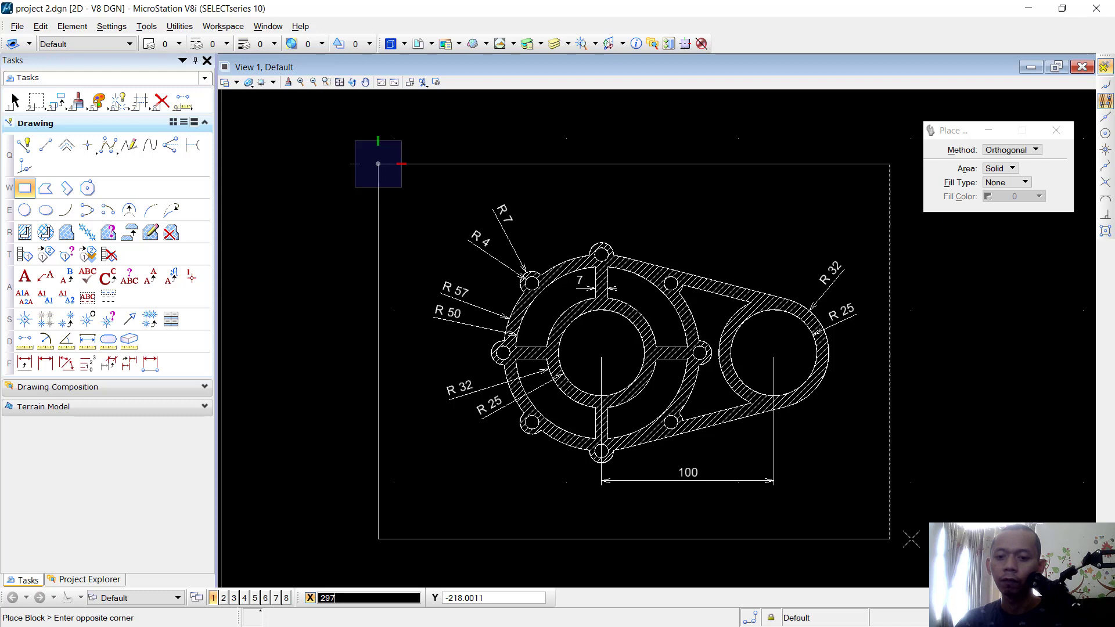
{"action": "key", "text": "Tab"}
{"action": "type", "text": "2"}
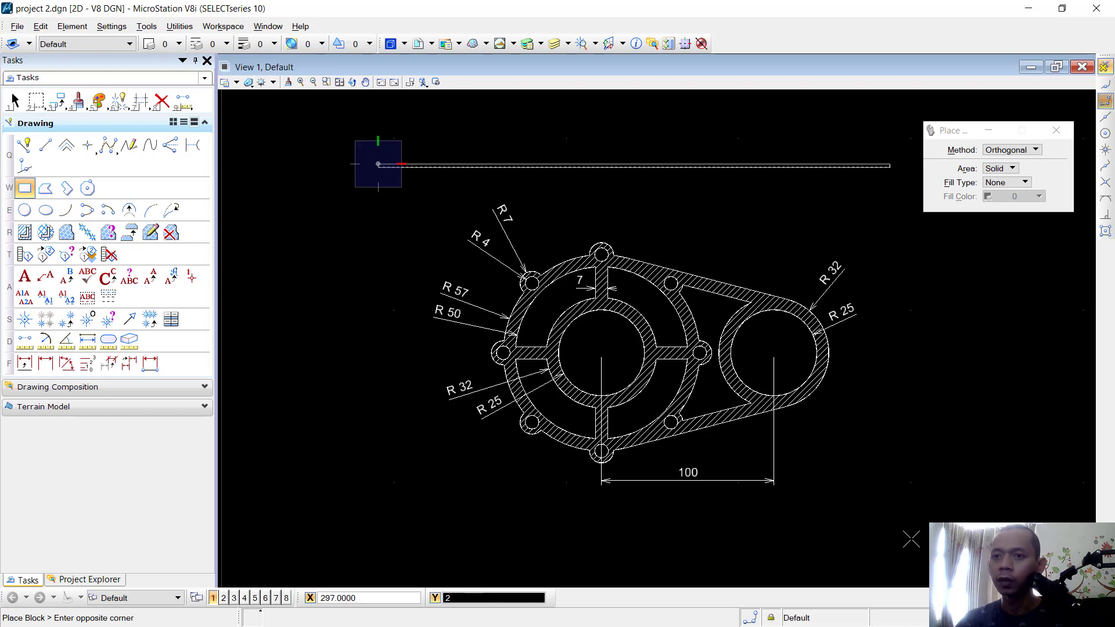
{"action": "type", "text": "10"}
{"action": "left_click", "coordinate": [910, 540]}
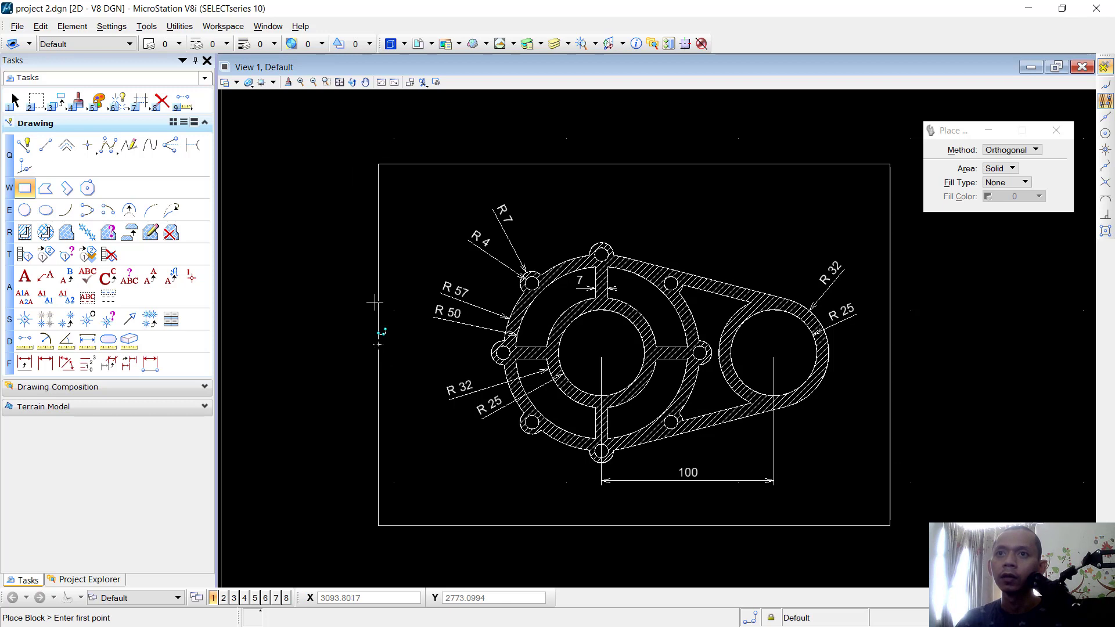
Step: Make a Move Parallel copy of the sheet border 10 units inward
{"action": "left_click", "coordinate": [62, 103]}
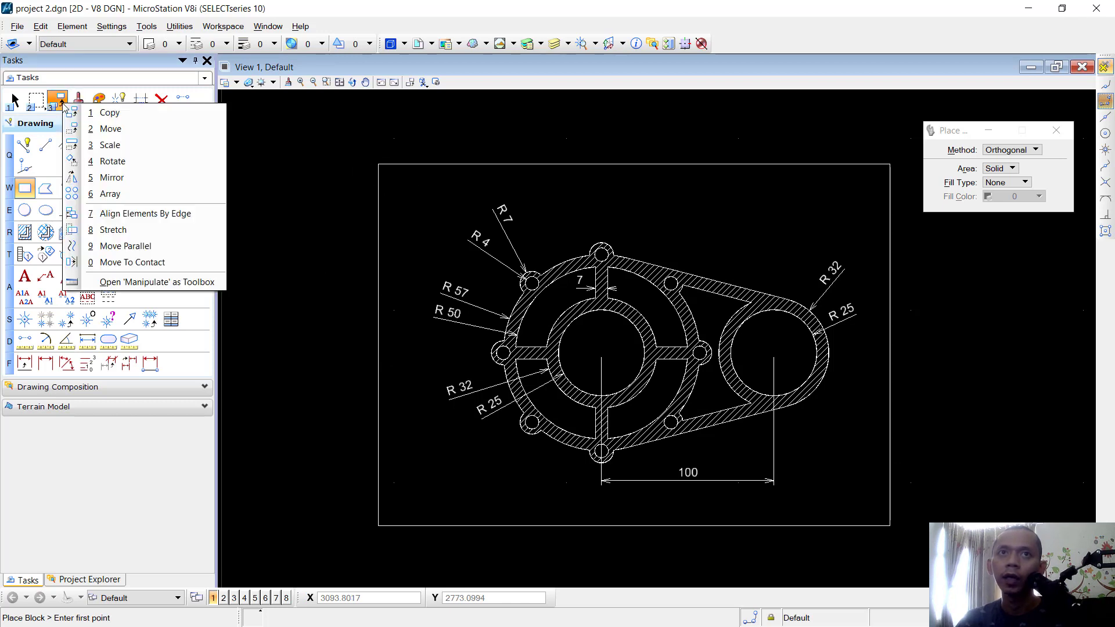
{"action": "left_click", "coordinate": [146, 247]}
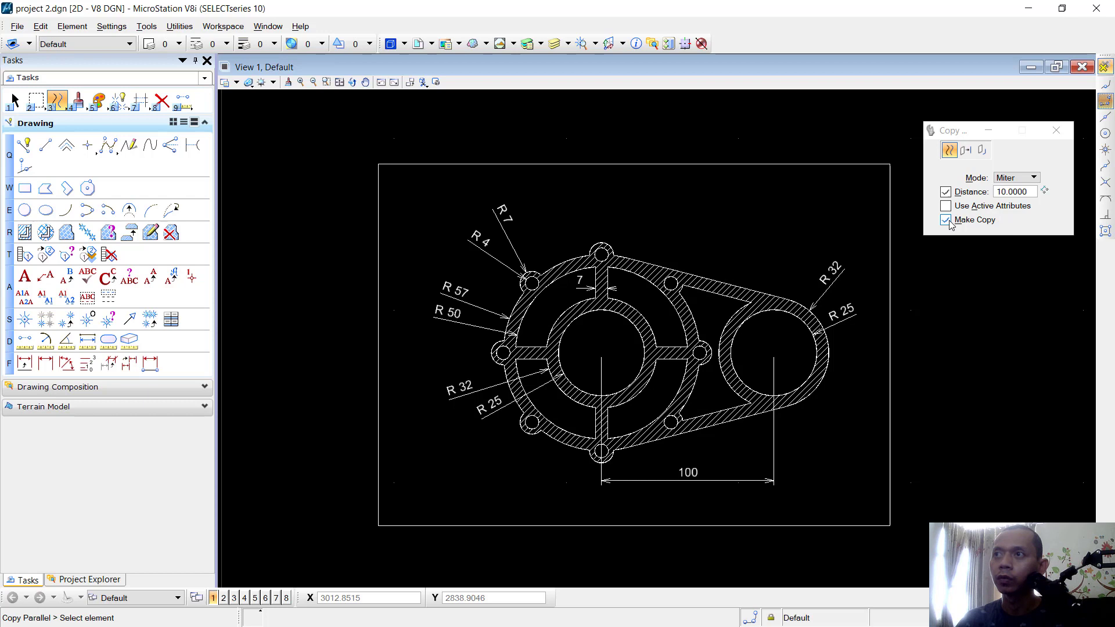
{"action": "left_click", "coordinate": [670, 164]}
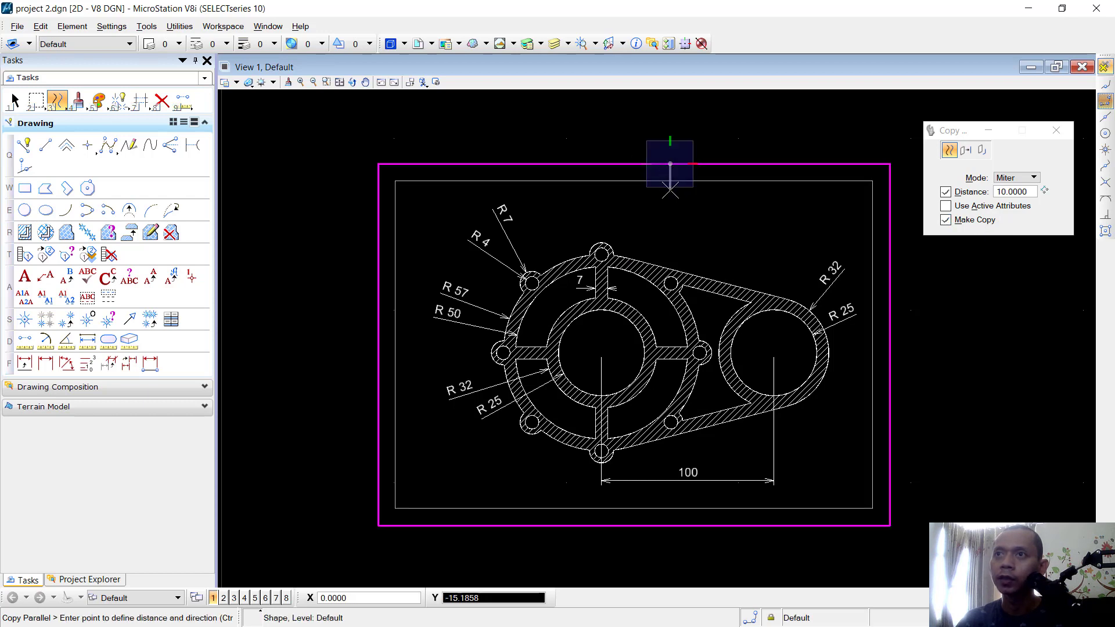
{"action": "left_click", "coordinate": [871, 181]}
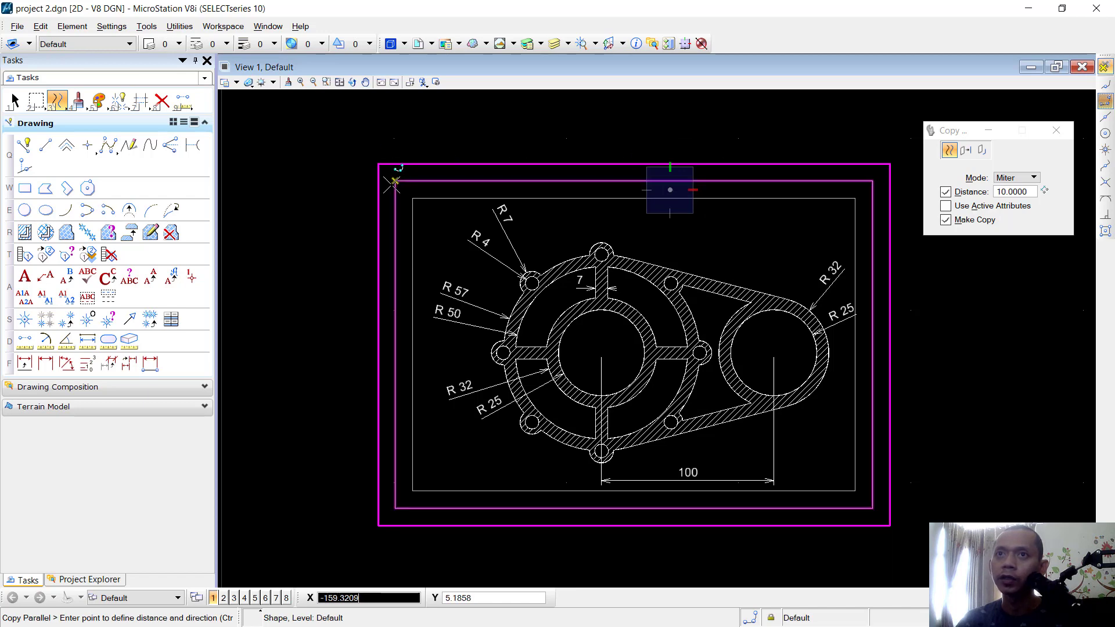
Step: Window-select both border rectangles
{"action": "left_click", "coordinate": [16, 105]}
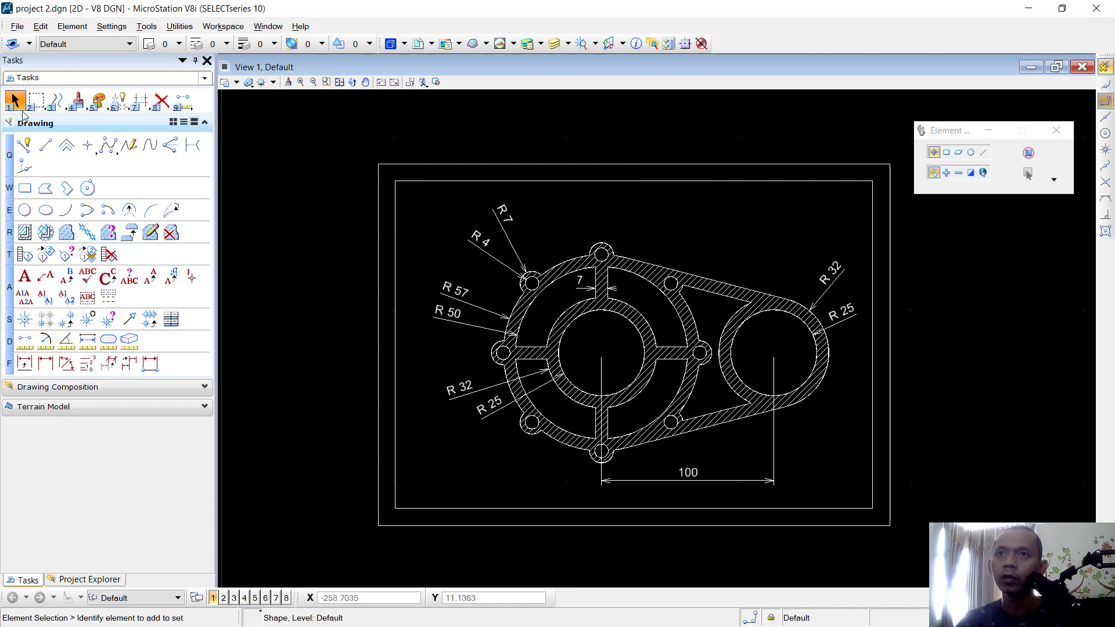
{"action": "middle_click_drag", "start_coordinate": [852, 342], "coordinate": [789, 335]}
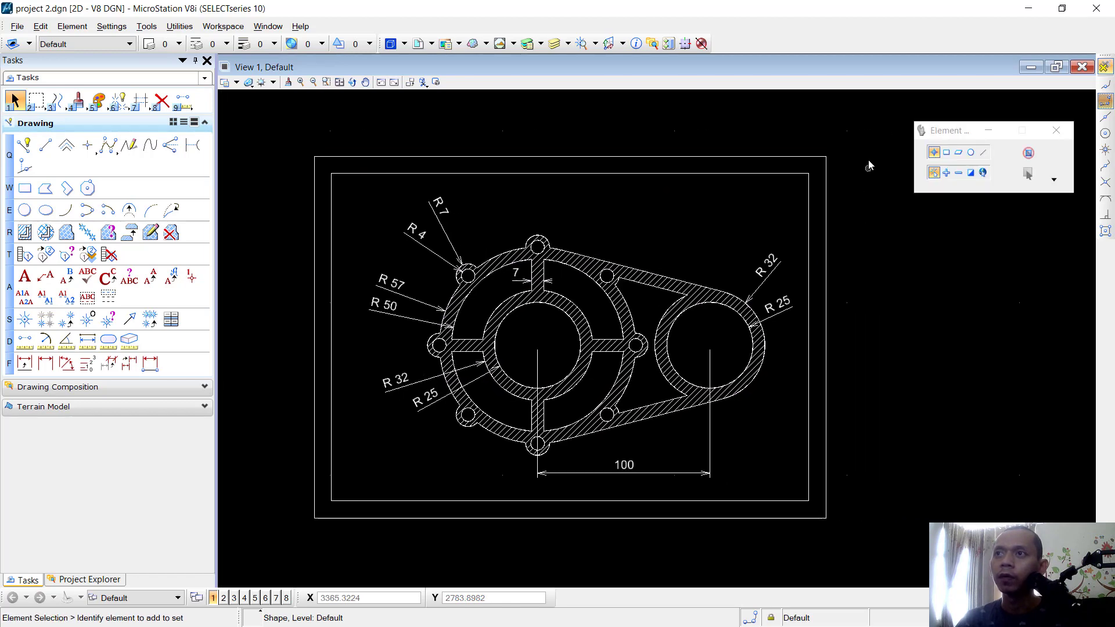
{"action": "left_click_drag", "start_coordinate": [854, 126], "coordinate": [772, 202]}
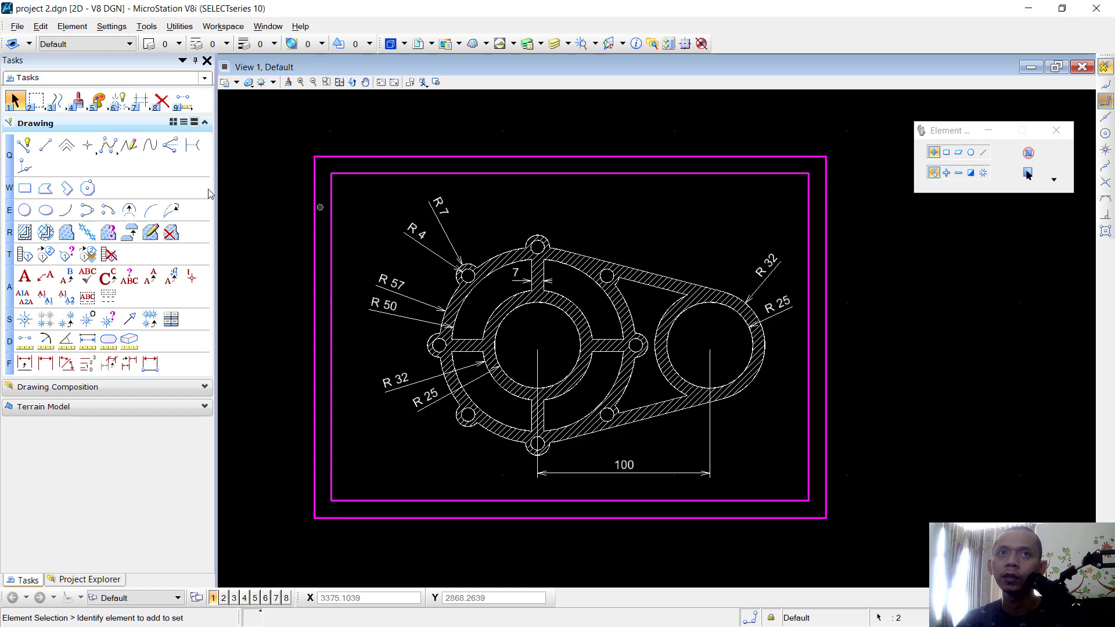
Step: Move both rectangles together so the bracket sits centered, then deselect them
{"action": "left_click", "coordinate": [56, 101]}
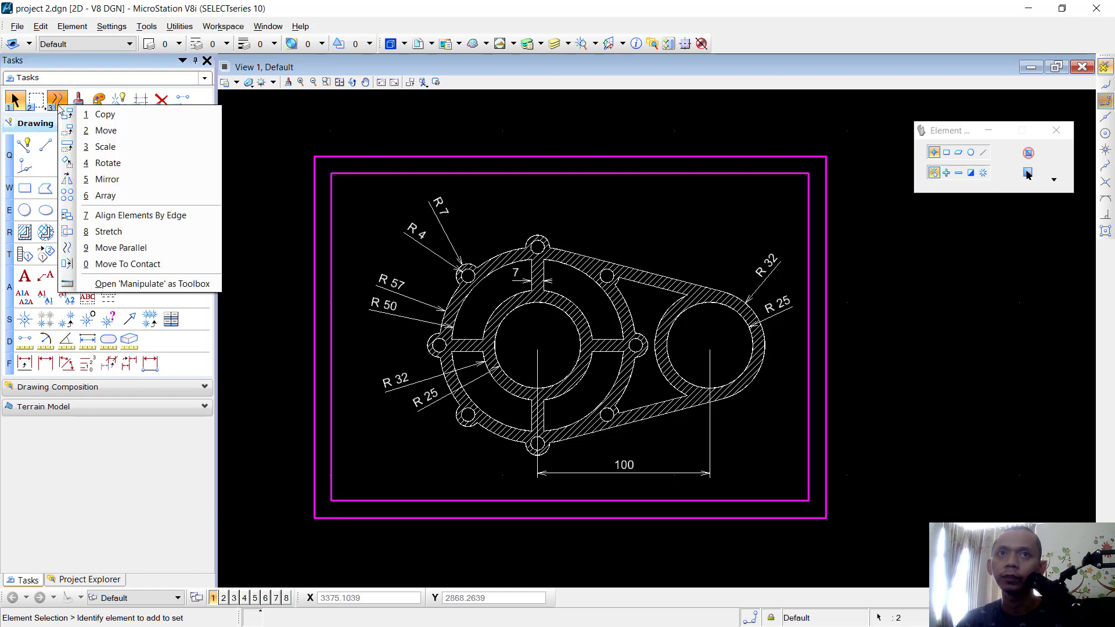
{"action": "left_click", "coordinate": [100, 131]}
{"action": "left_click", "coordinate": [934, 340]}
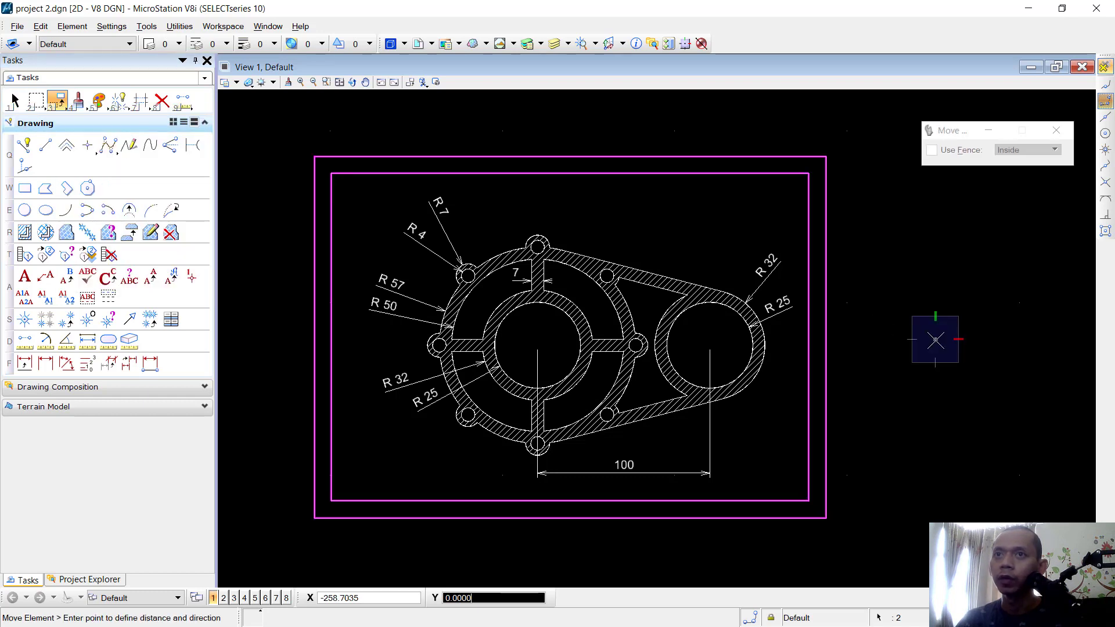
{"action": "left_click", "coordinate": [966, 353]}
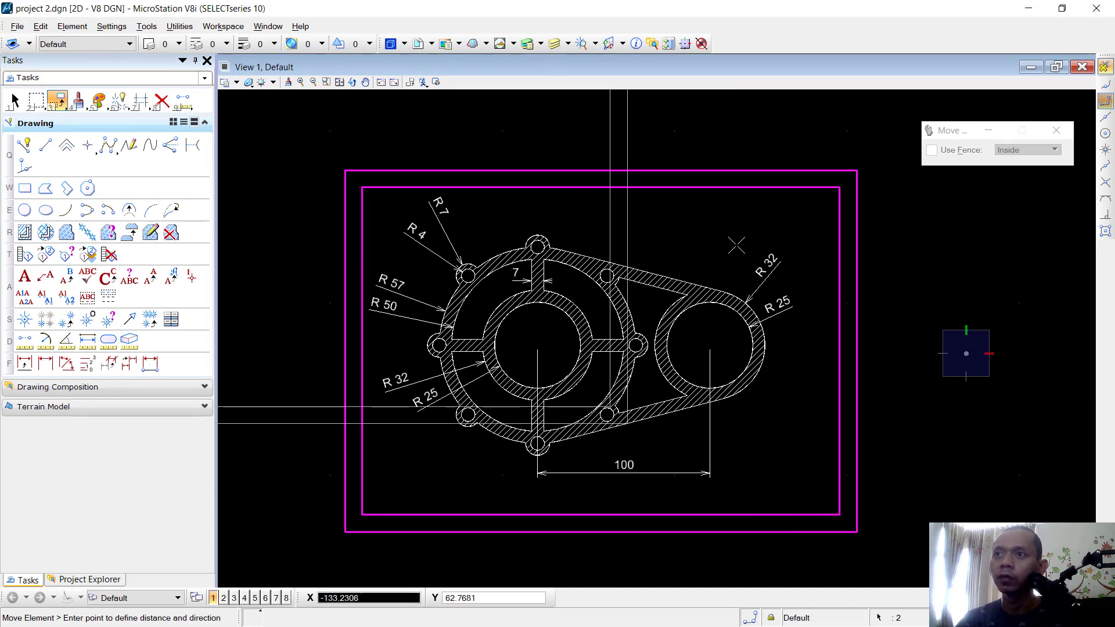
{"action": "right_click", "coordinate": [736, 246]}
{"action": "left_click", "coordinate": [866, 311]}
{"action": "middle_click_drag", "start_coordinate": [867, 311], "coordinate": [796, 281]}
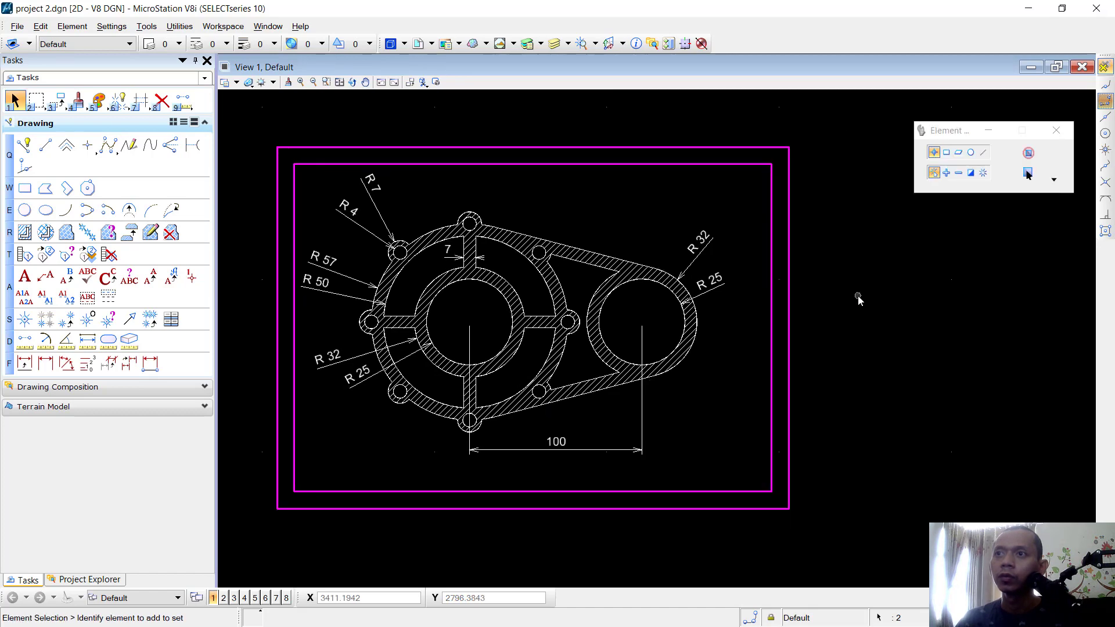
{"action": "left_click", "coordinate": [859, 300]}
{"action": "scroll", "coordinate": [755, 521], "scroll_direction": "up", "scroll_amount": 1}
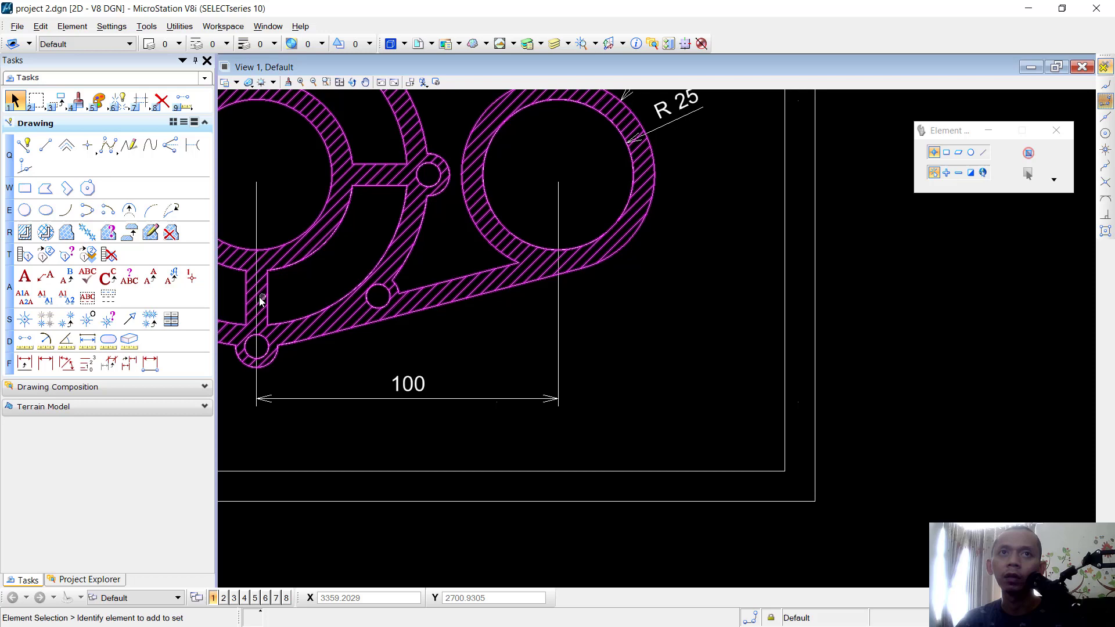
Step: Draw a horizontal line from right of the R 25 circle to its centre
{"action": "left_click", "coordinate": [24, 146]}
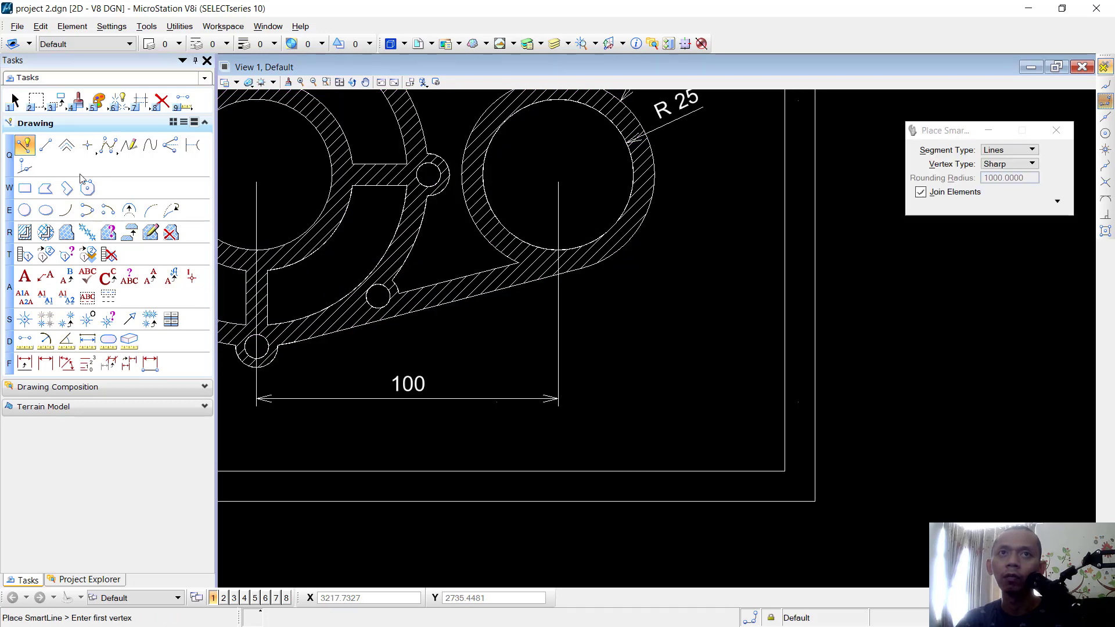
{"action": "scroll", "coordinate": [746, 279], "scroll_direction": "down", "scroll_amount": 1}
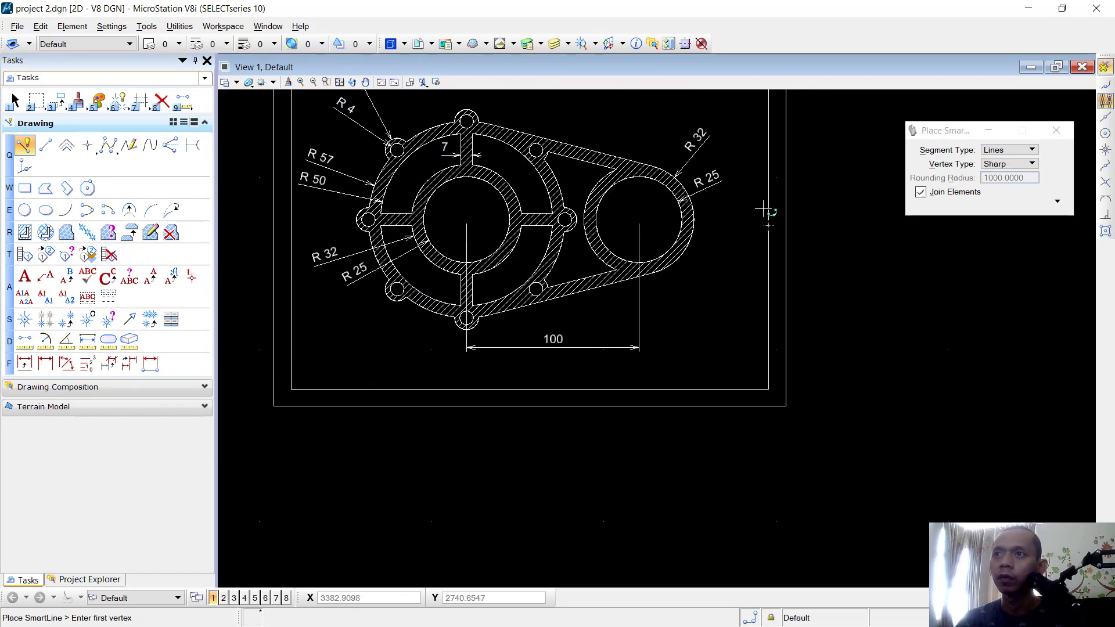
{"action": "left_click", "coordinate": [763, 217]}
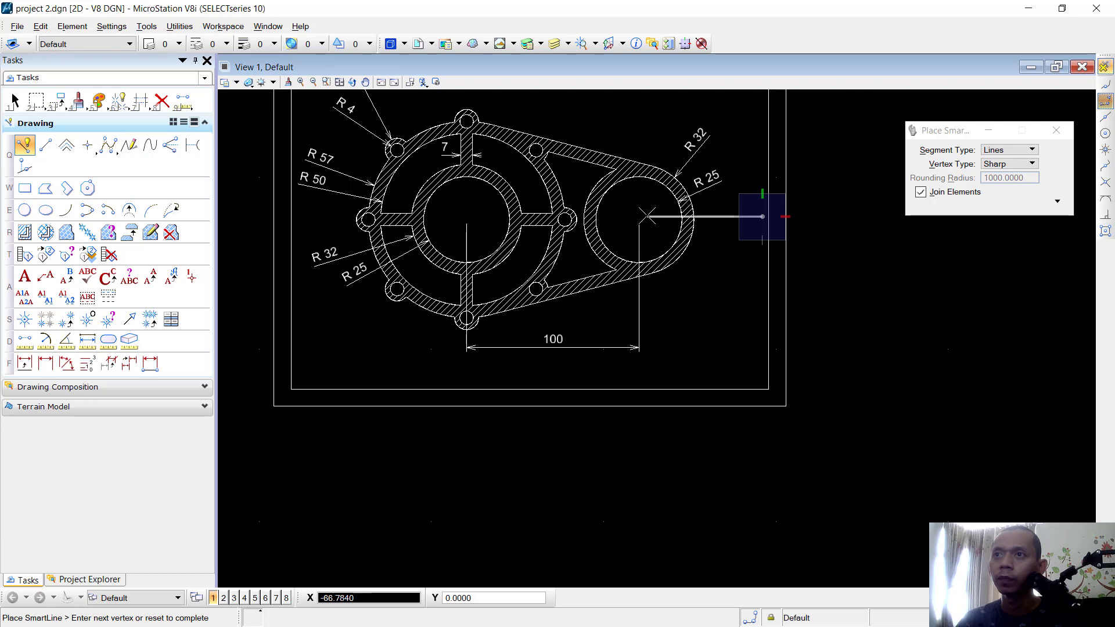
{"action": "left_click", "coordinate": [648, 217]}
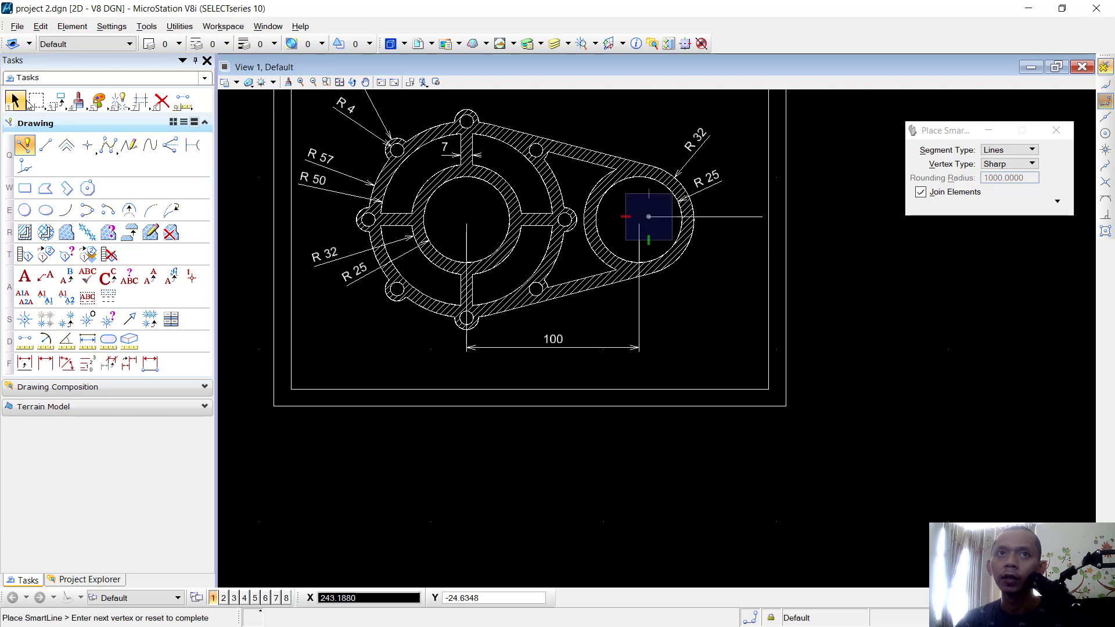
Step: Move the new horizontal line down below the part and fine-tune its position
{"action": "left_click_drag", "start_coordinate": [57, 101], "coordinate": [99, 125]}
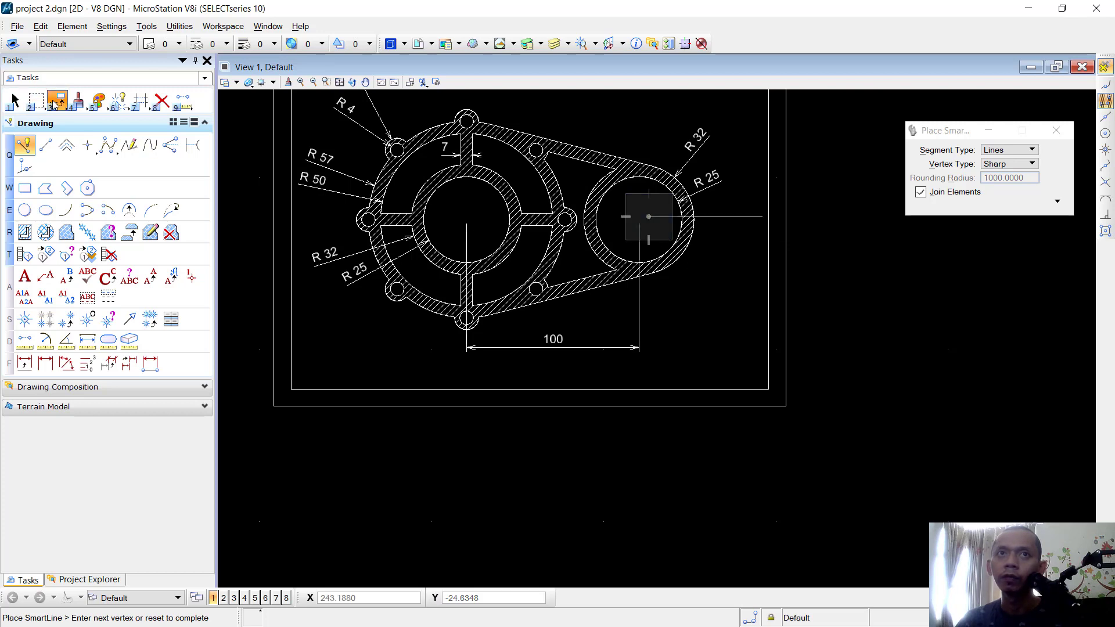
{"action": "left_click", "coordinate": [724, 217]}
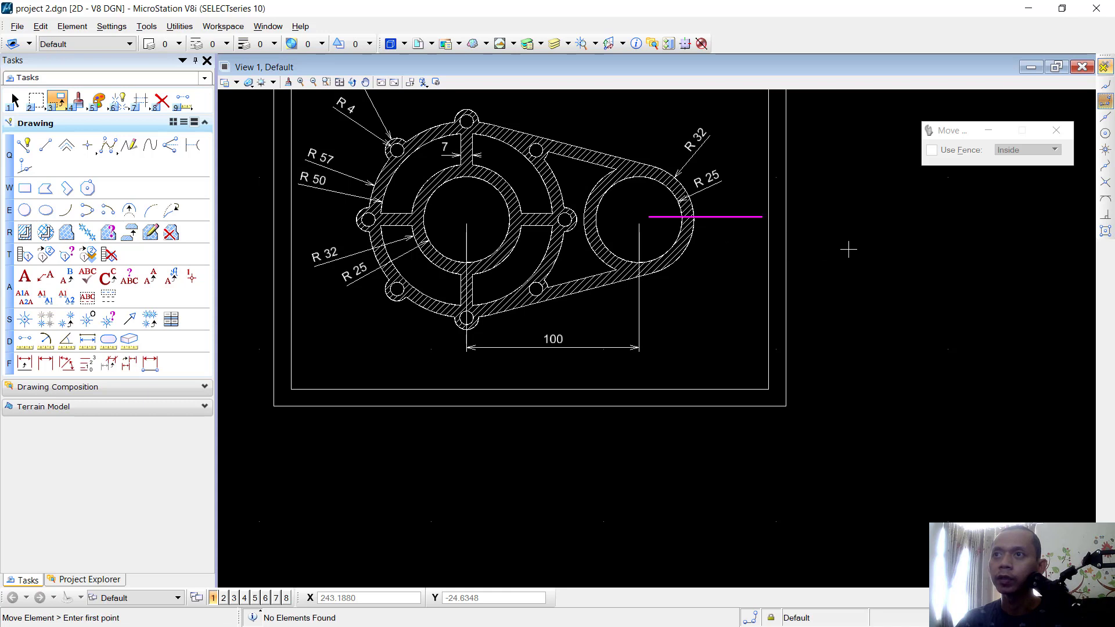
{"action": "left_click", "coordinate": [847, 204]}
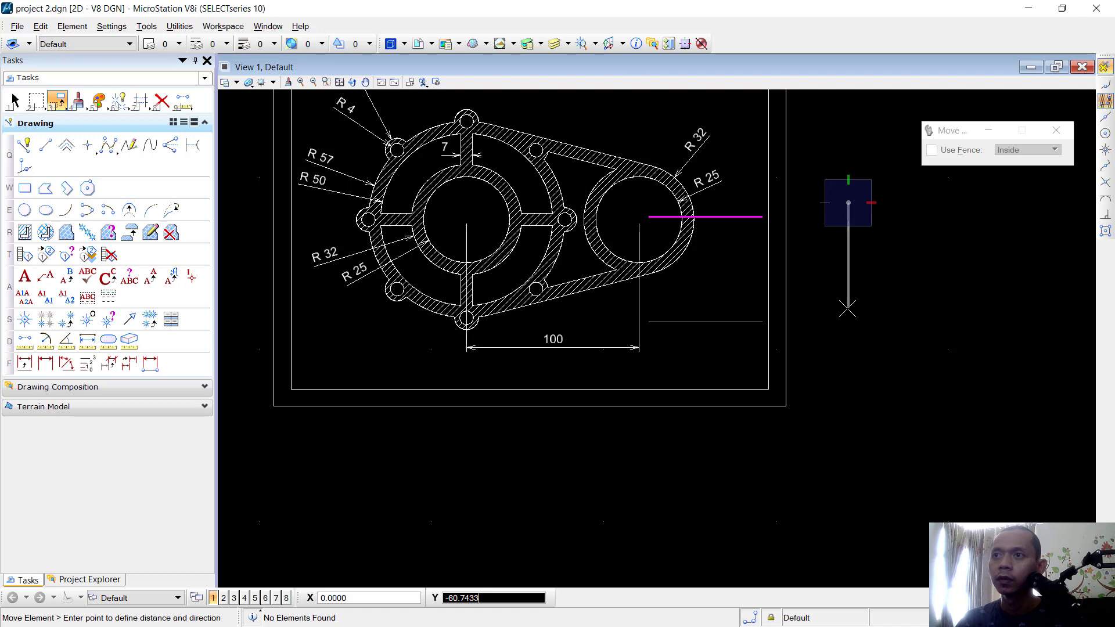
{"action": "left_click", "coordinate": [848, 305]}
{"action": "scroll", "coordinate": [717, 321], "scroll_direction": "up", "scroll_amount": 2}
{"action": "scroll", "coordinate": [716, 321], "scroll_direction": "up", "scroll_amount": 2}
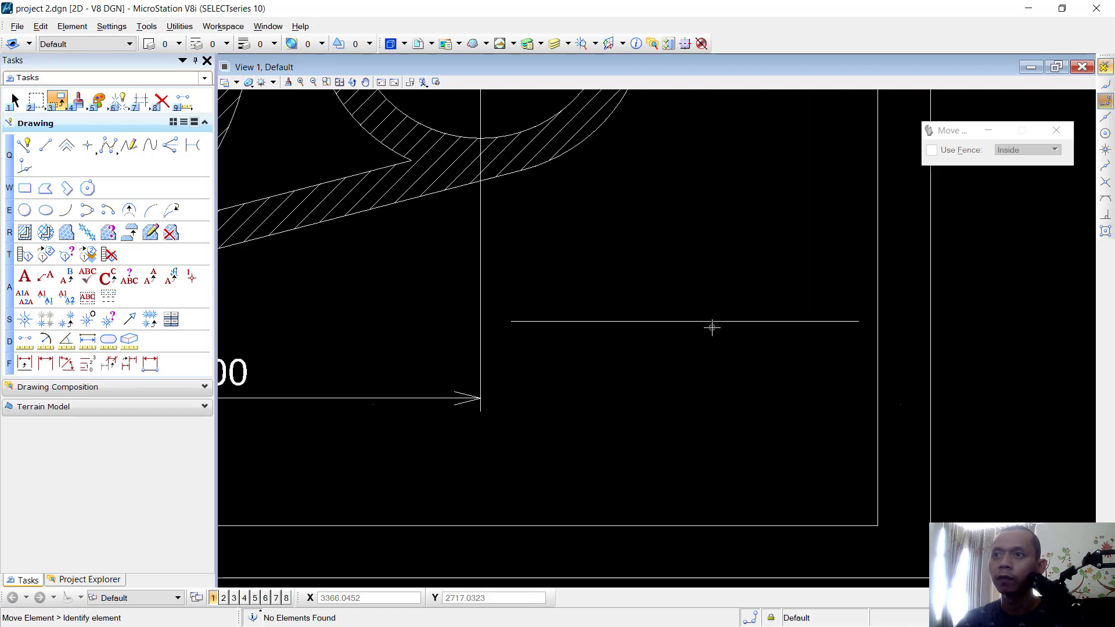
{"action": "left_click", "coordinate": [682, 321]}
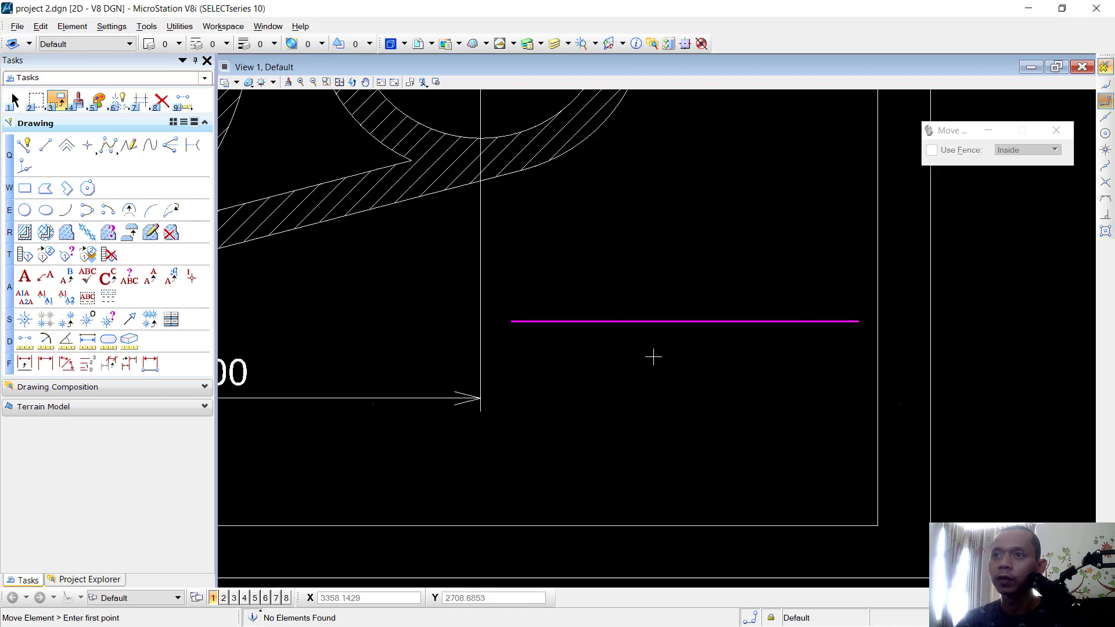
{"action": "left_click", "coordinate": [660, 269]}
{"action": "left_click", "coordinate": [684, 272]}
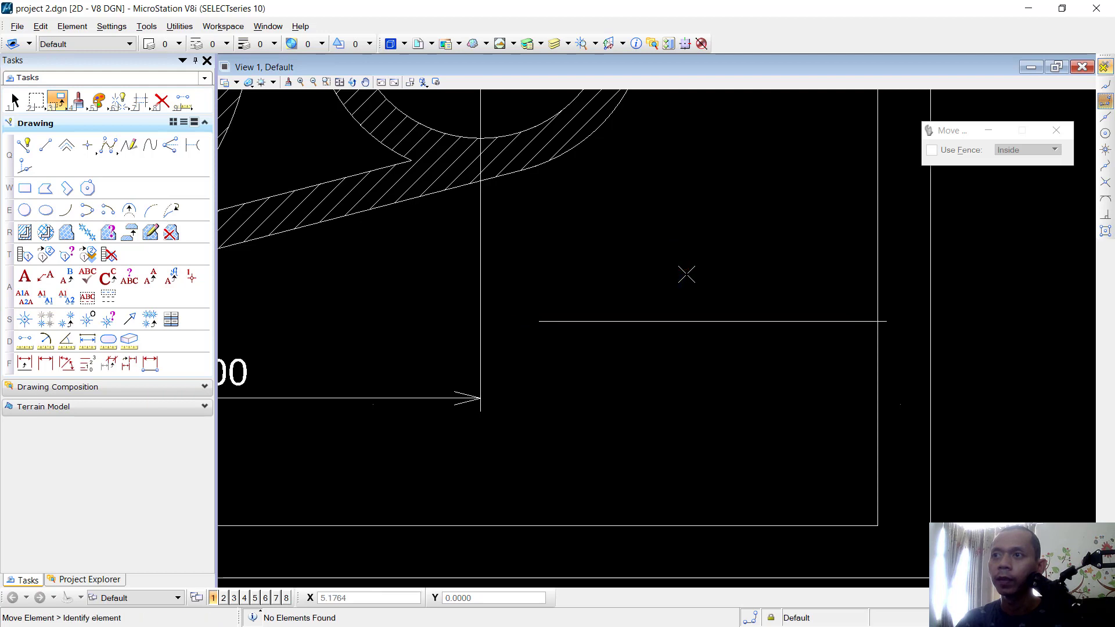
{"action": "scroll", "coordinate": [688, 268], "scroll_direction": "down", "scroll_amount": 2}
Step: Draw a vertical line down from the horizontal line, cancelling the unfinished segment
{"action": "left_click", "coordinate": [24, 145]}
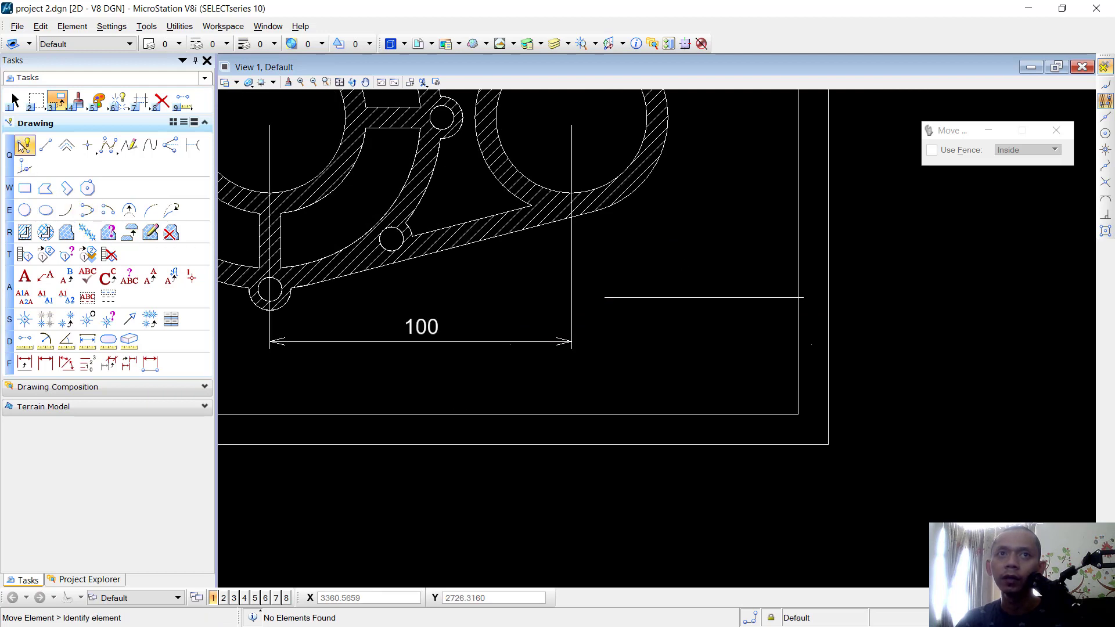
{"action": "left_click", "coordinate": [605, 297]}
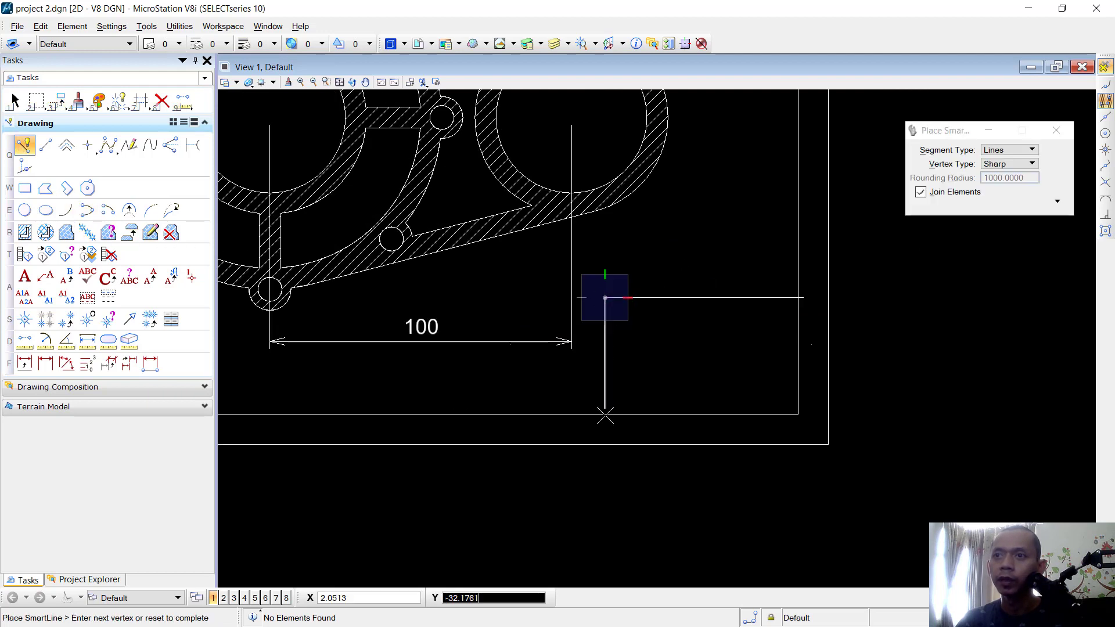
{"action": "left_click", "coordinate": [605, 426]}
{"action": "right_click", "coordinate": [641, 337]}
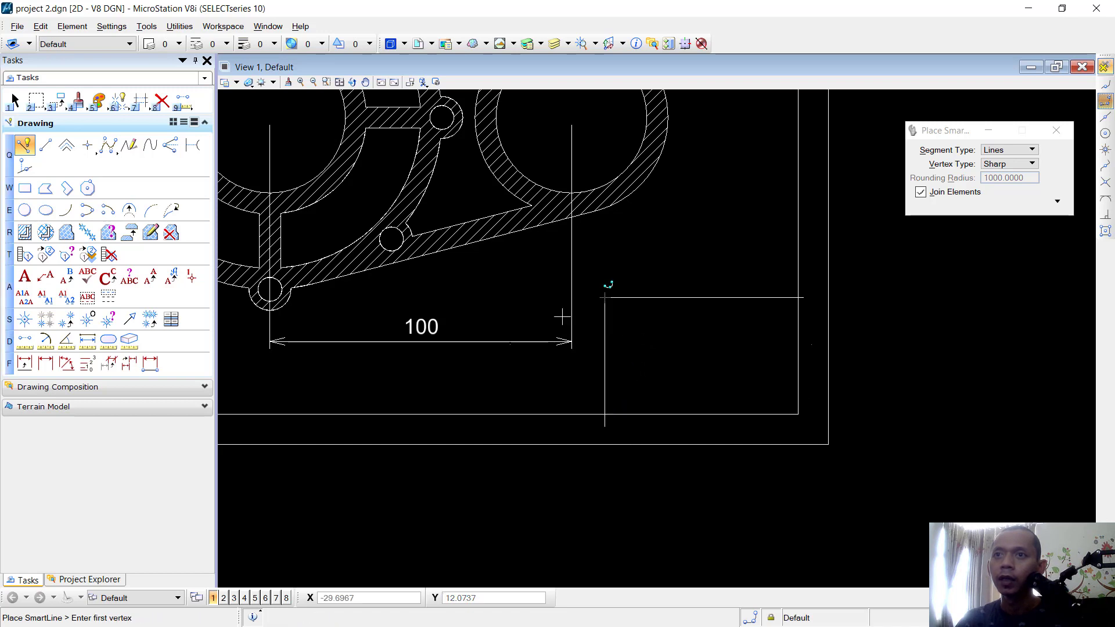
Step: Copy the title block's top line downward twice as row dividers
{"action": "left_click", "coordinate": [59, 101]}
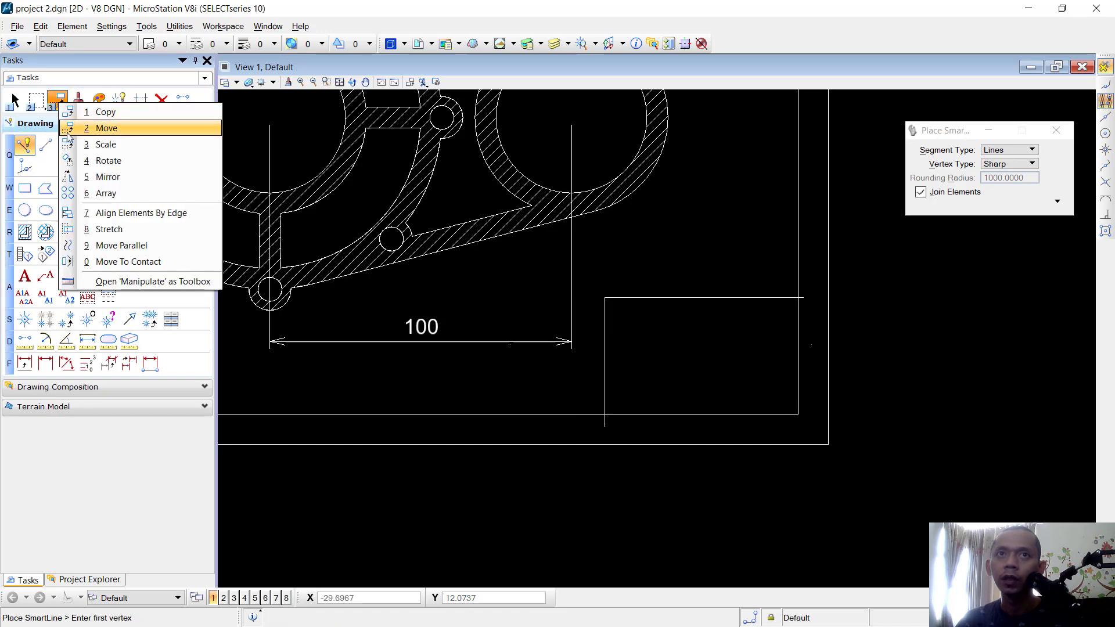
{"action": "left_click", "coordinate": [106, 113]}
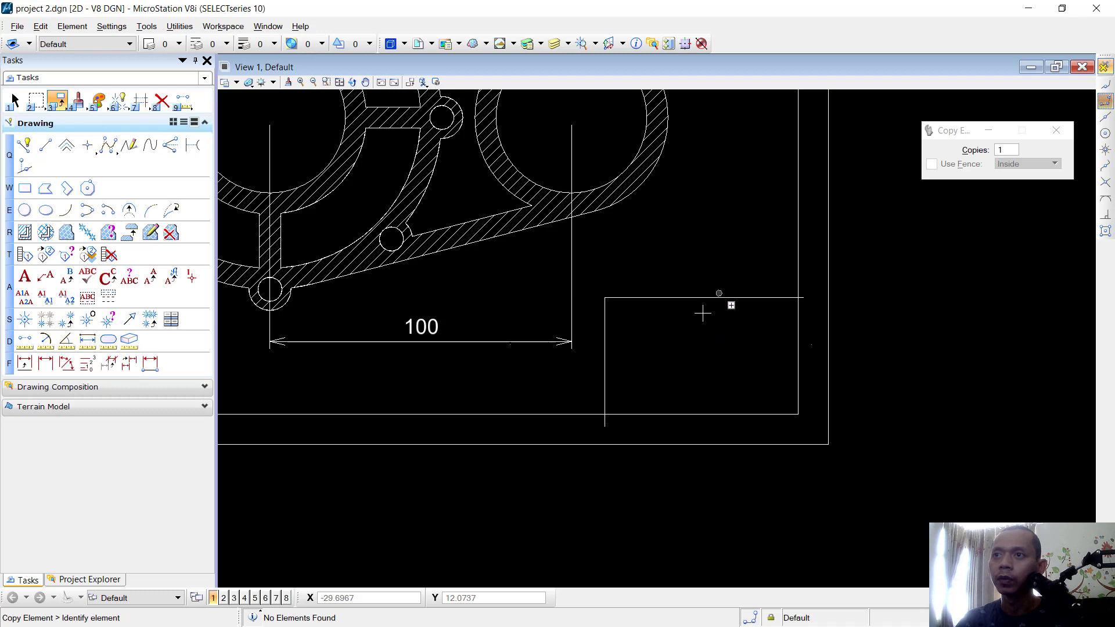
{"action": "left_click", "coordinate": [799, 298]}
{"action": "left_click", "coordinate": [899, 259]}
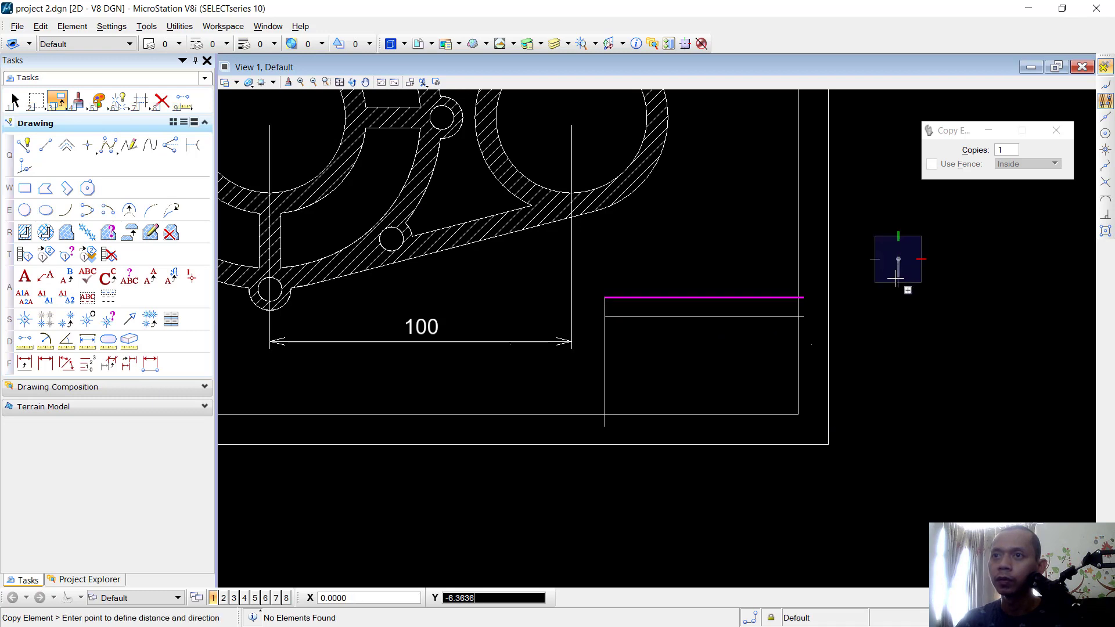
{"action": "left_click", "coordinate": [898, 280]}
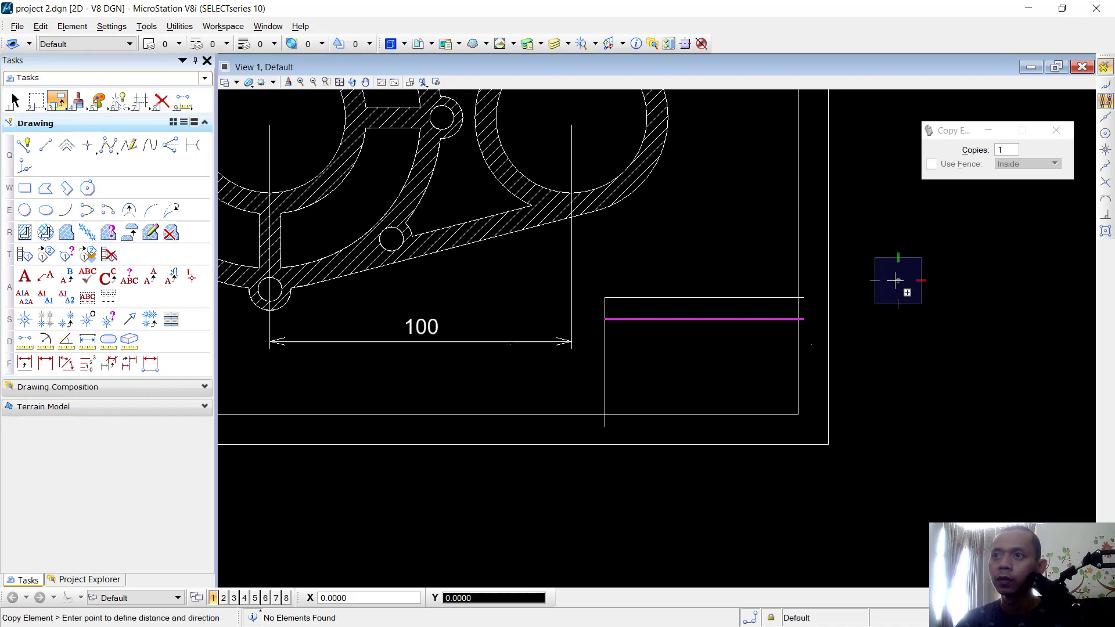
{"action": "left_click", "coordinate": [896, 358]}
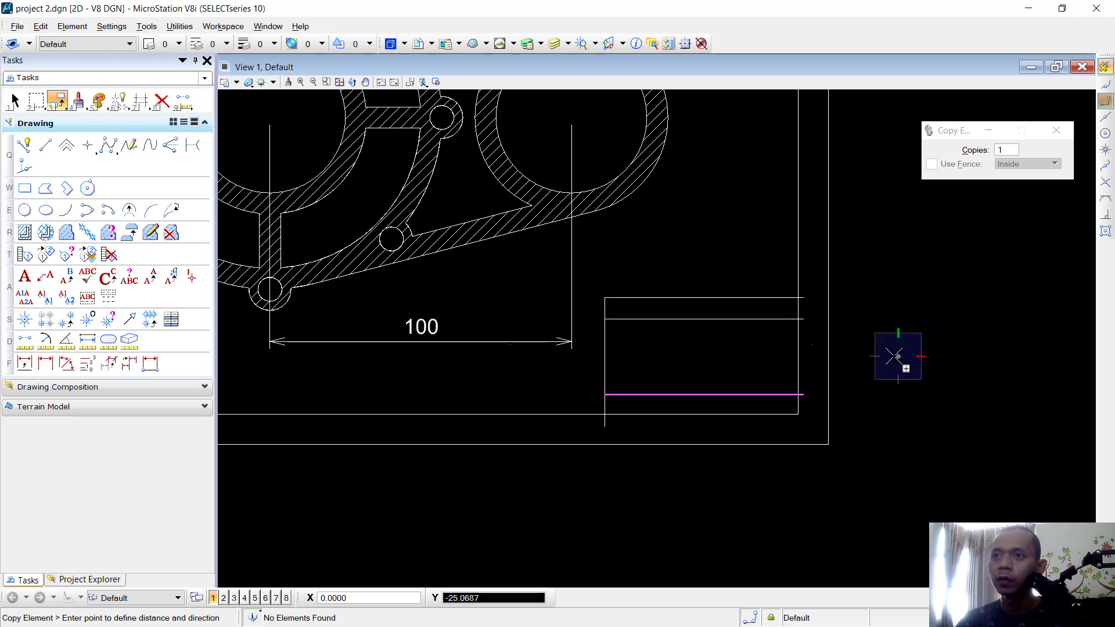
{"action": "right_click", "coordinate": [657, 355]}
Step: Copy the title block's left line rightward as a vertical column divider
{"action": "left_click", "coordinate": [606, 359]}
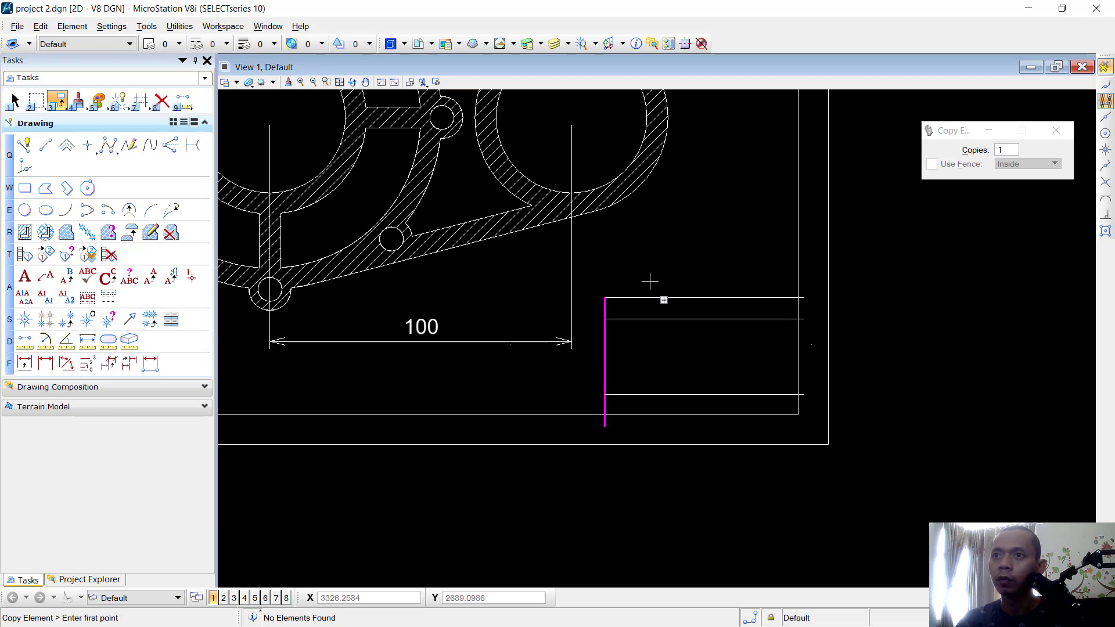
{"action": "left_click", "coordinate": [612, 243]}
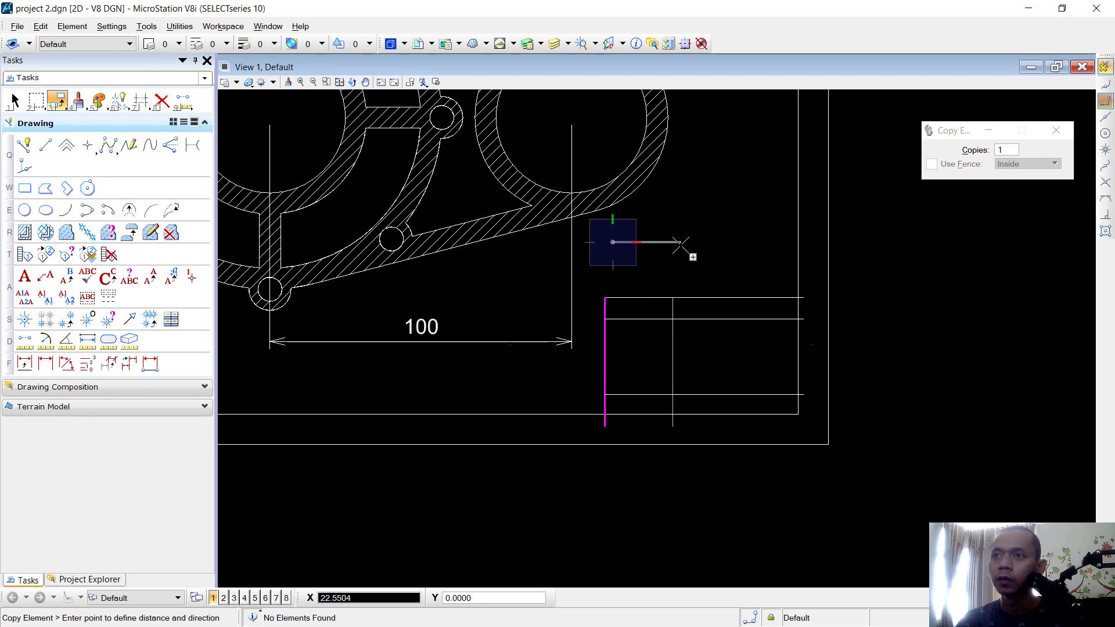
{"action": "left_click", "coordinate": [681, 244]}
{"action": "right_click", "coordinate": [878, 269]}
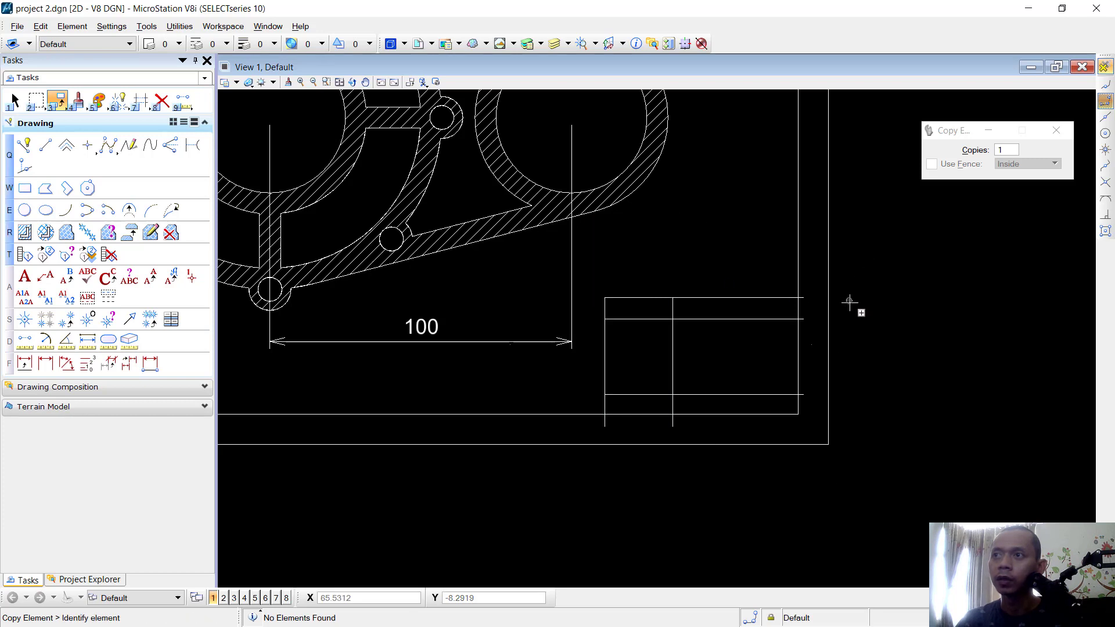
{"action": "left_click", "coordinate": [147, 104]}
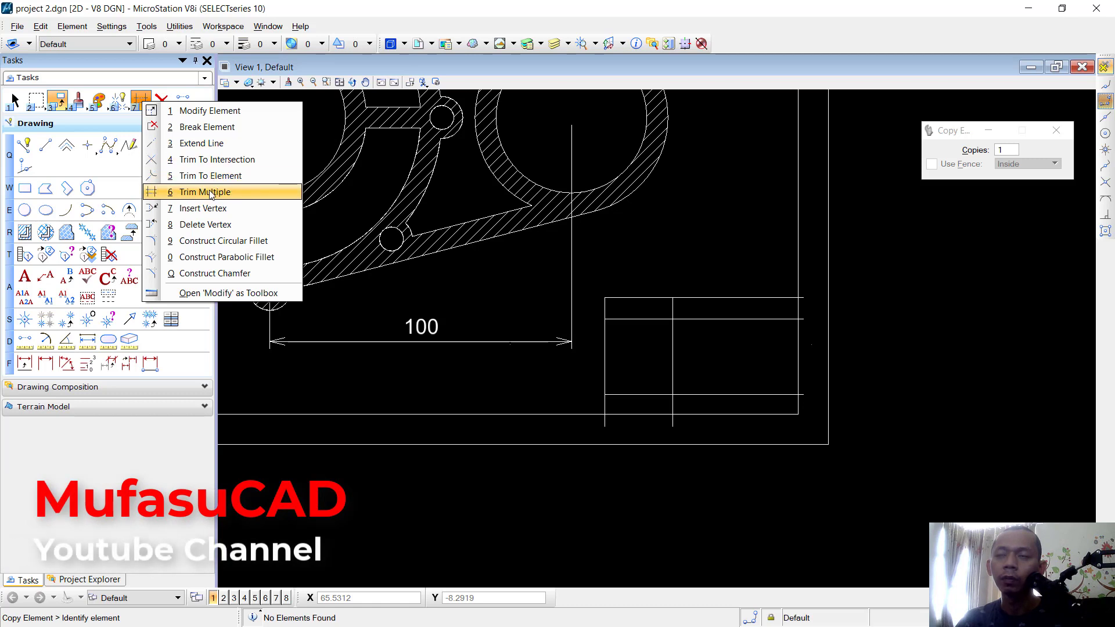
Step: Use Trim Multiple to cut the three overhanging title block line ends flush to the inner border
{"action": "left_click", "coordinate": [210, 193]}
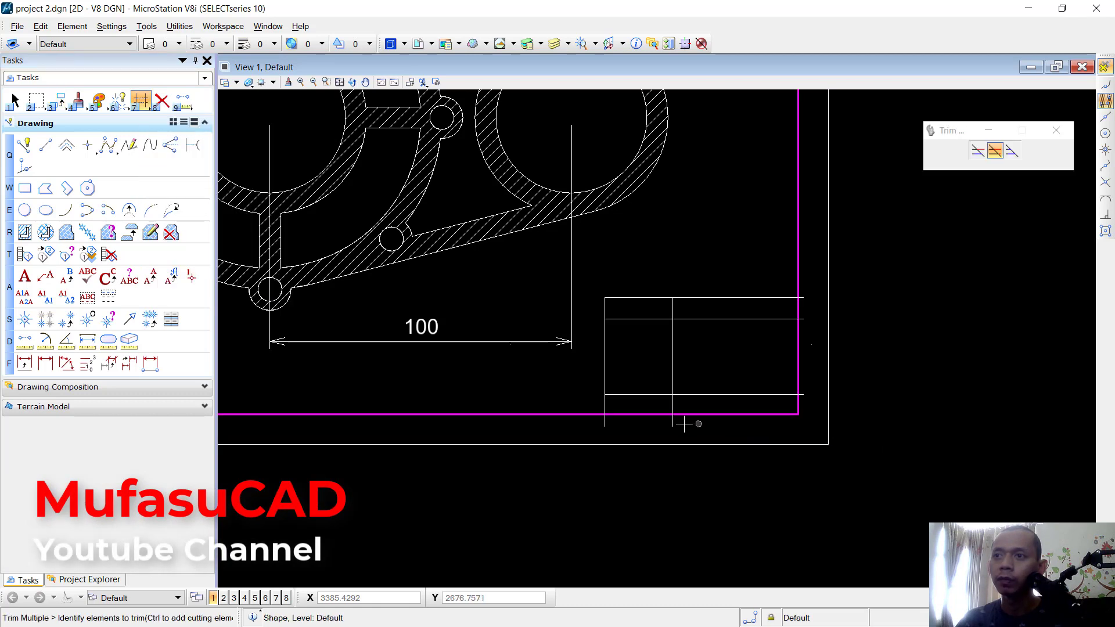
{"action": "scroll", "coordinate": [684, 423], "scroll_direction": "up", "scroll_amount": 3}
{"action": "left_click_drag", "start_coordinate": [662, 420], "coordinate": [386, 411]}
{"action": "scroll", "coordinate": [831, 417], "scroll_direction": "down", "scroll_amount": 2}
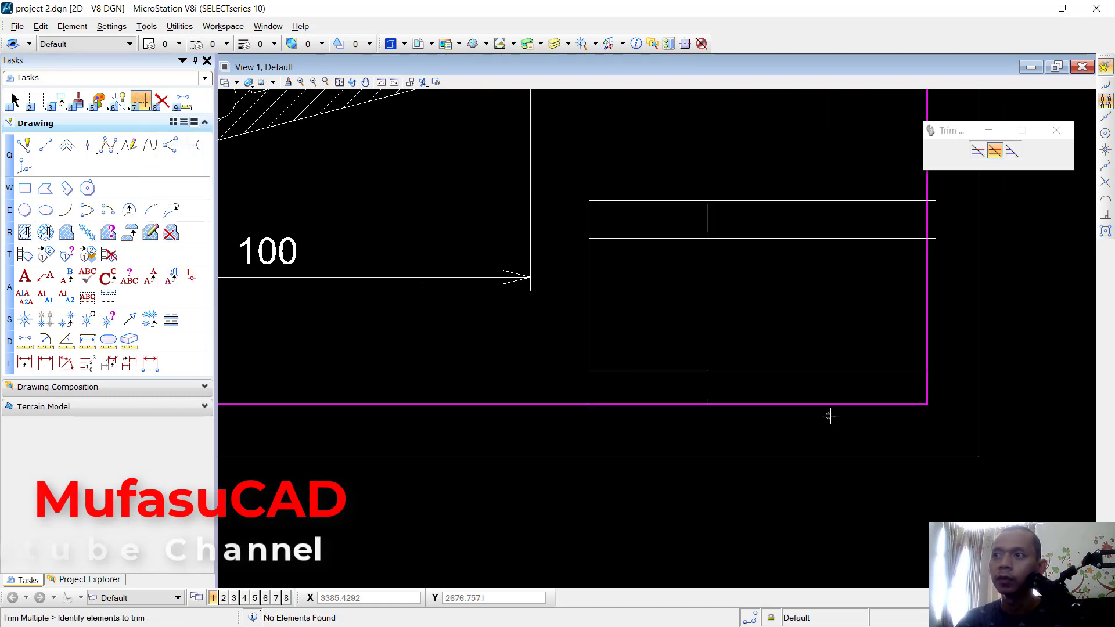
{"action": "left_click", "coordinate": [930, 371]}
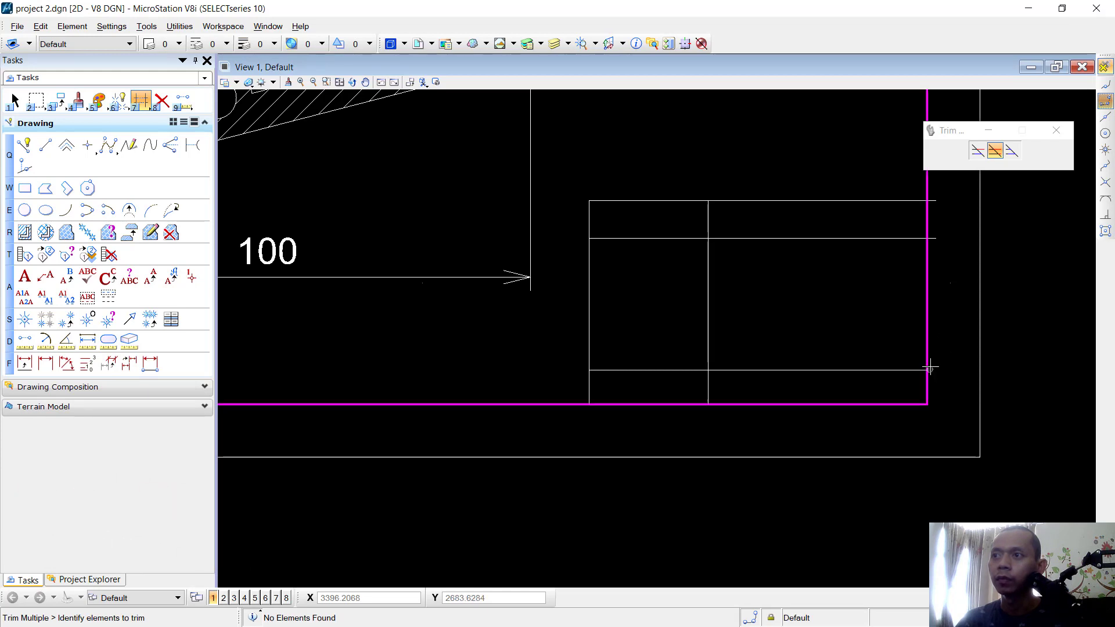
{"action": "left_click", "coordinate": [934, 238]}
{"action": "left_click", "coordinate": [933, 201]}
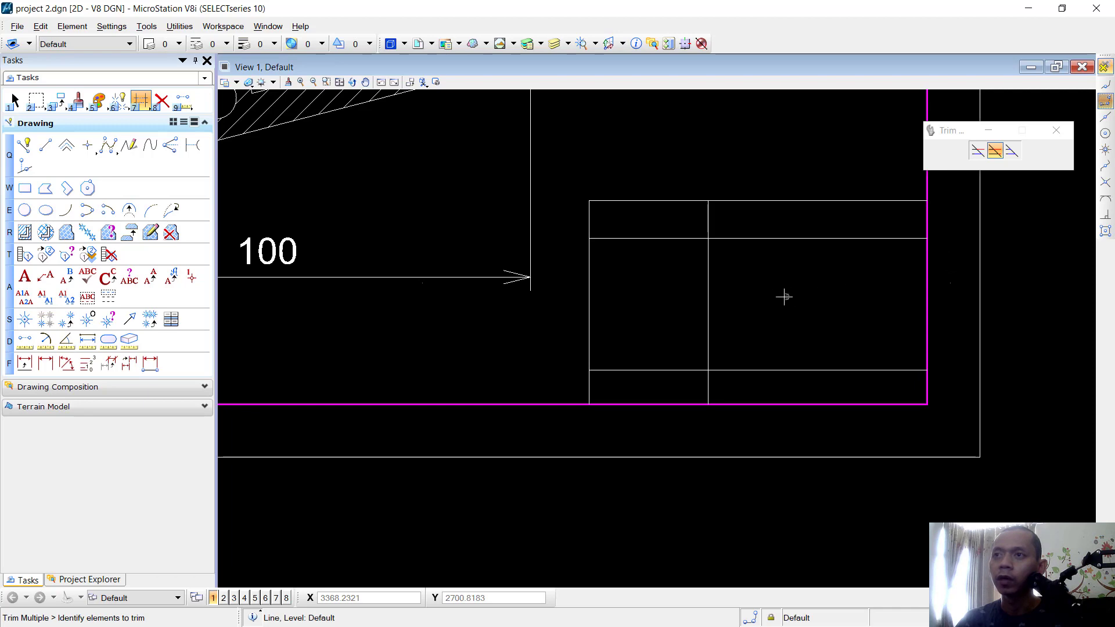
{"action": "right_click", "coordinate": [793, 278]}
{"action": "scroll", "coordinate": [805, 297], "scroll_direction": "down", "scroll_amount": 3}
{"action": "mouse_move", "coordinate": [810, 316]}
{"action": "middle_mouse_down"}
{"action": "mouse_move", "coordinate": [859, 281]}
{"action": "mouse_move", "coordinate": [787, 246]}
{"action": "middle_mouse_up"}
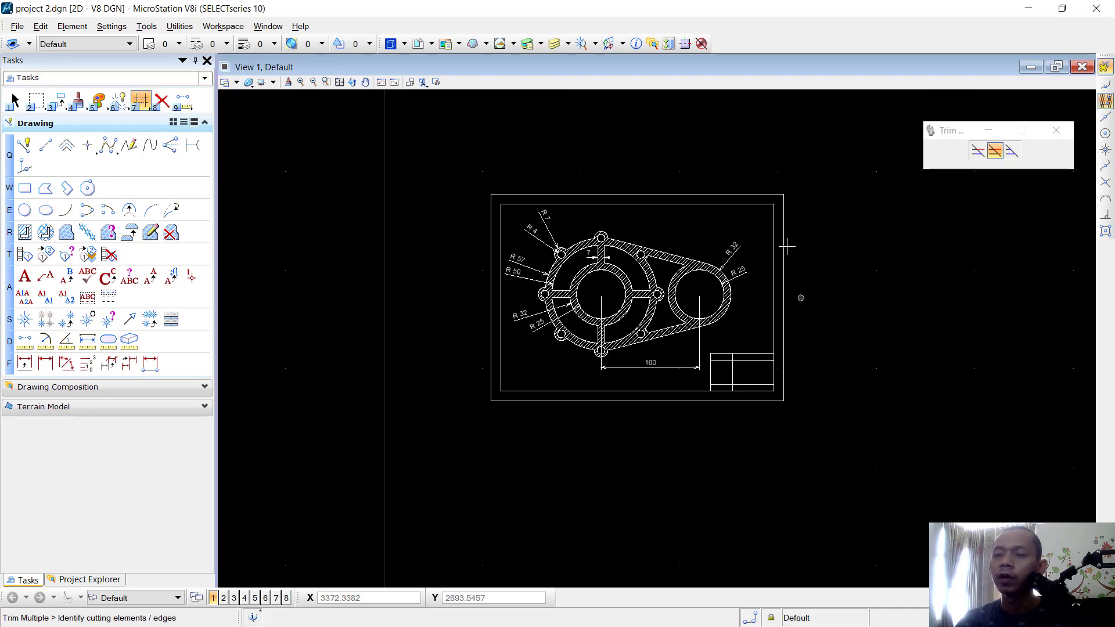
{"action": "middle_click_drag", "start_coordinate": [806, 305], "coordinate": [763, 331]}
{"action": "scroll", "coordinate": [614, 332], "scroll_direction": "up", "scroll_amount": 2}
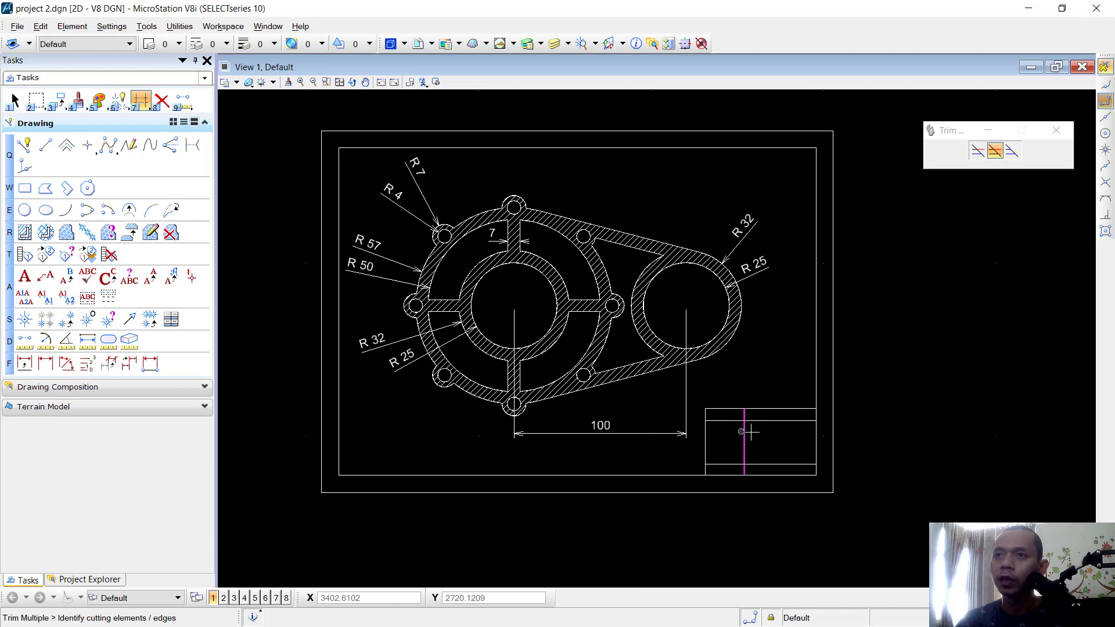
{"action": "middle_click_drag", "start_coordinate": [780, 349], "coordinate": [805, 375]}
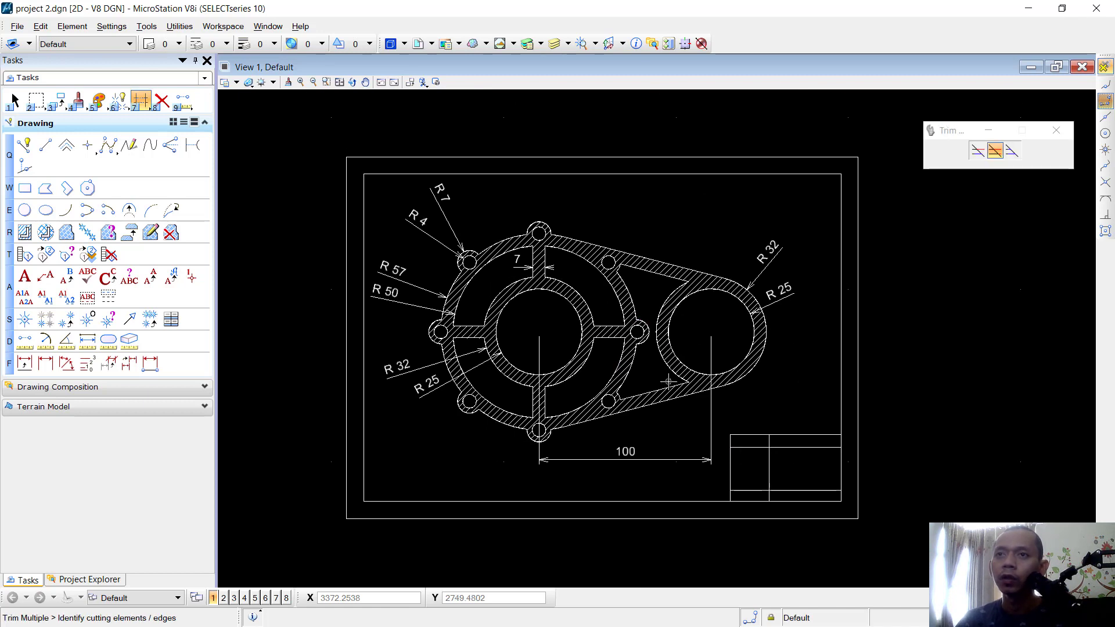
Step: Set the print to A4 paper with the fence set from Fit All at scale 1
{"action": "left_click", "coordinate": [16, 26]}
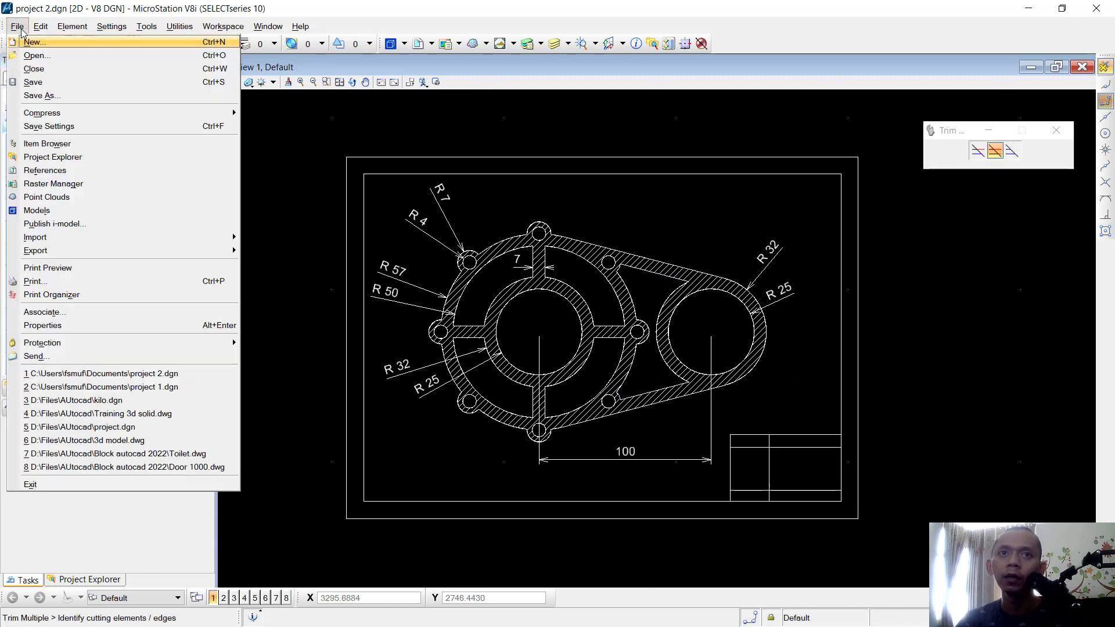
{"action": "left_click", "coordinate": [61, 269]}
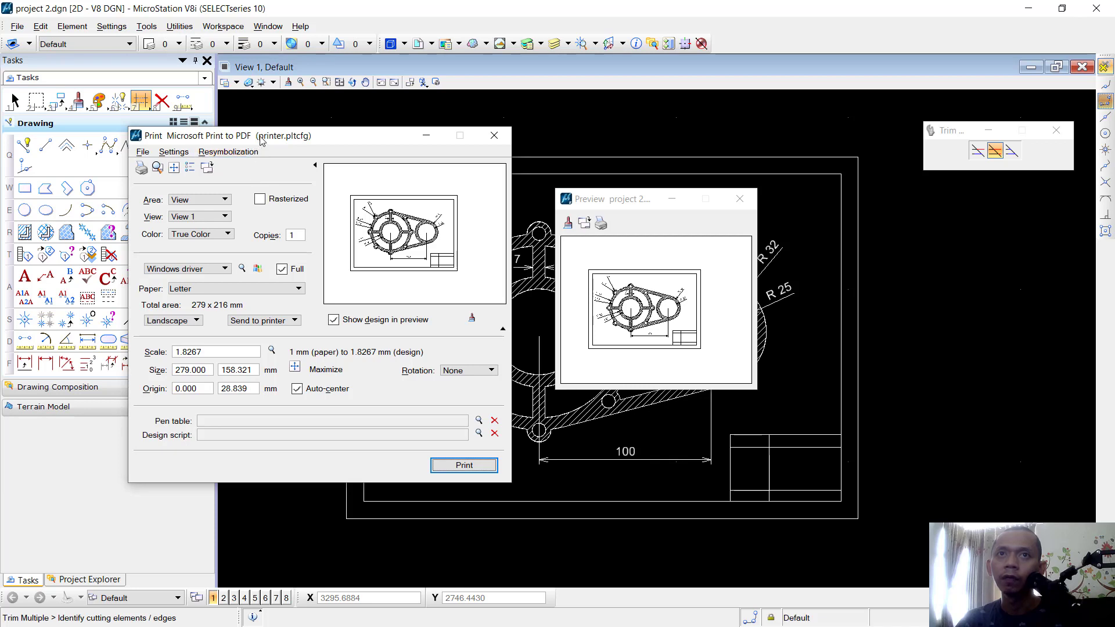
{"action": "left_click", "coordinate": [278, 294]}
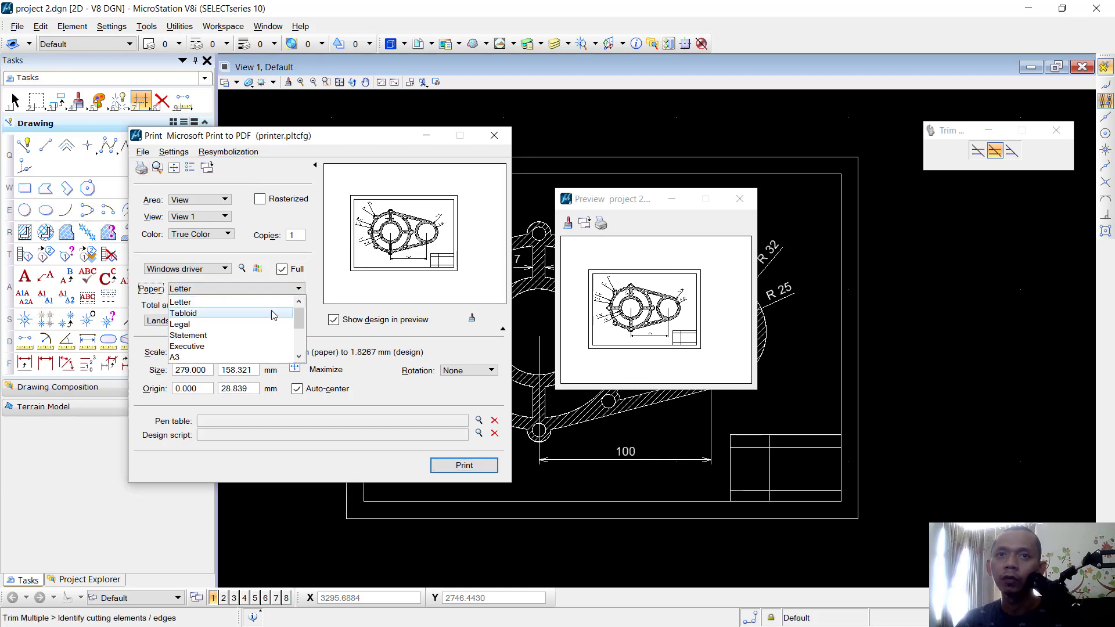
{"action": "scroll", "coordinate": [206, 335], "scroll_direction": "down", "scroll_amount": 2}
{"action": "left_click", "coordinate": [206, 336]}
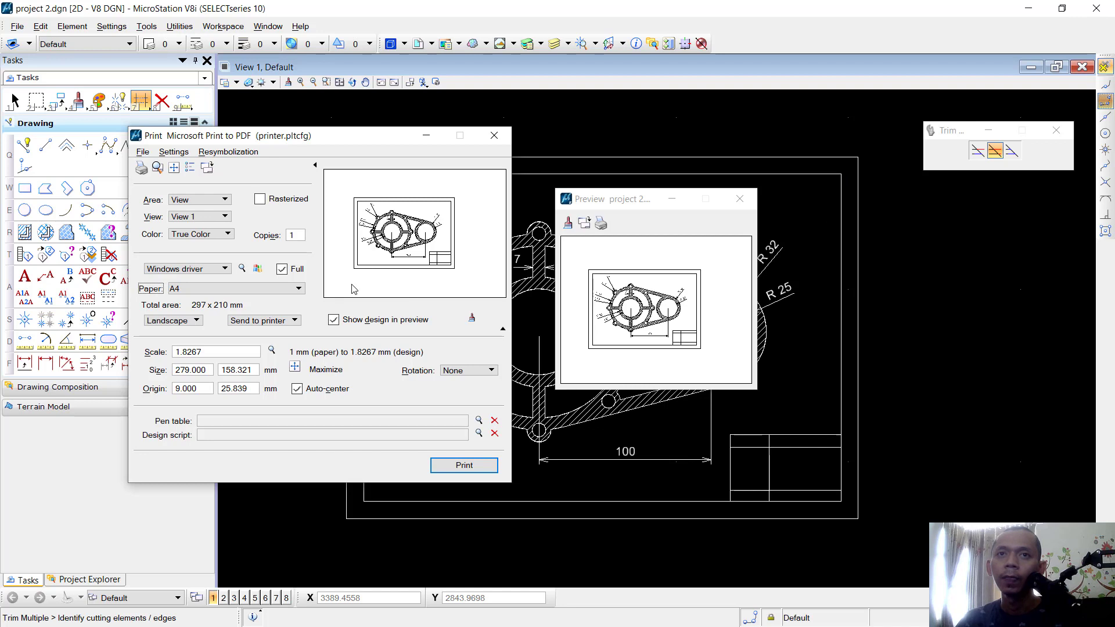
{"action": "left_click", "coordinate": [174, 152]}
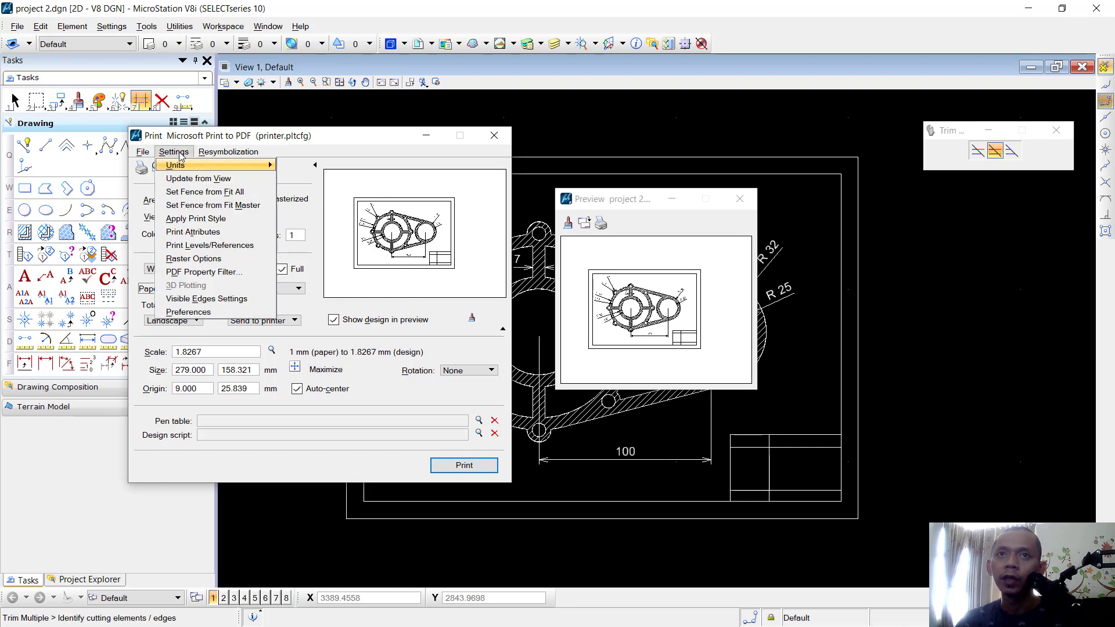
{"action": "left_click", "coordinate": [233, 193]}
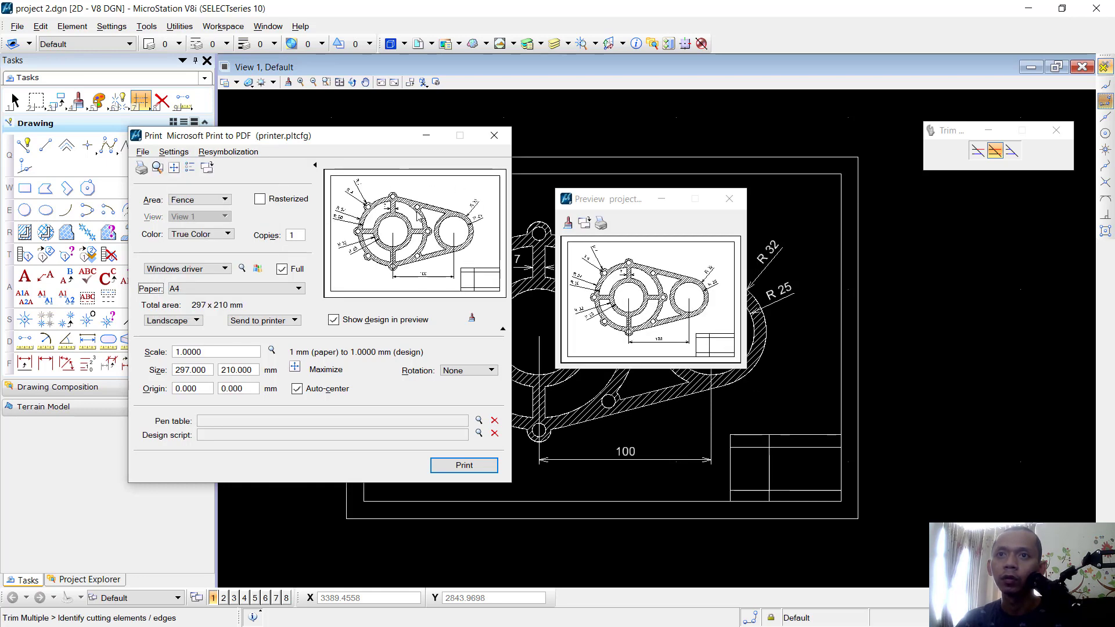
{"action": "left_click", "coordinate": [457, 469]}
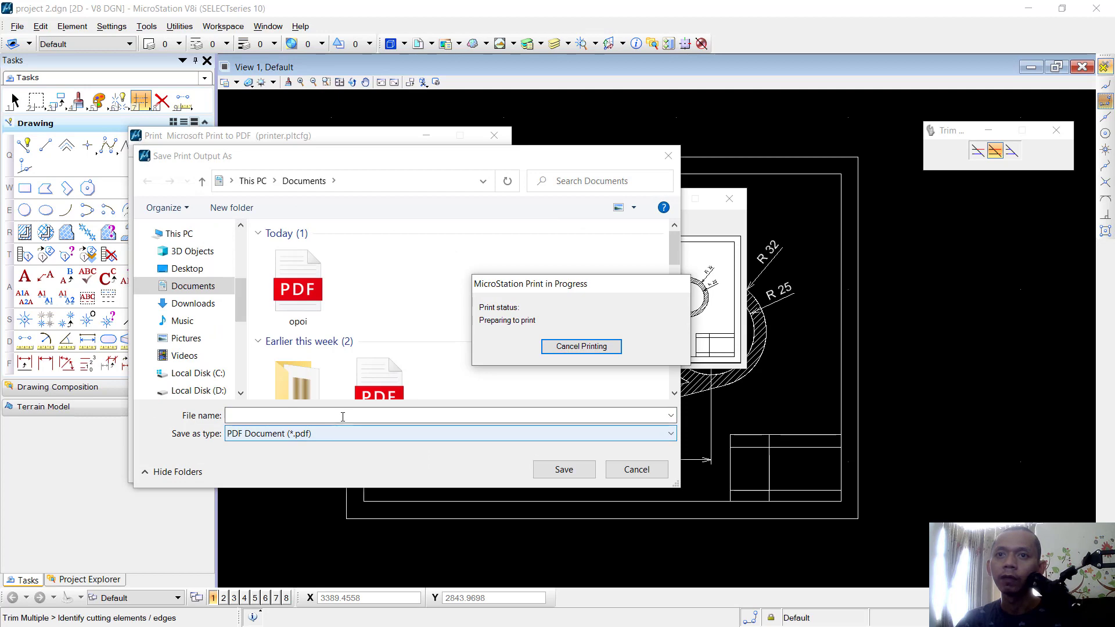
{"action": "type", "text": "example"}
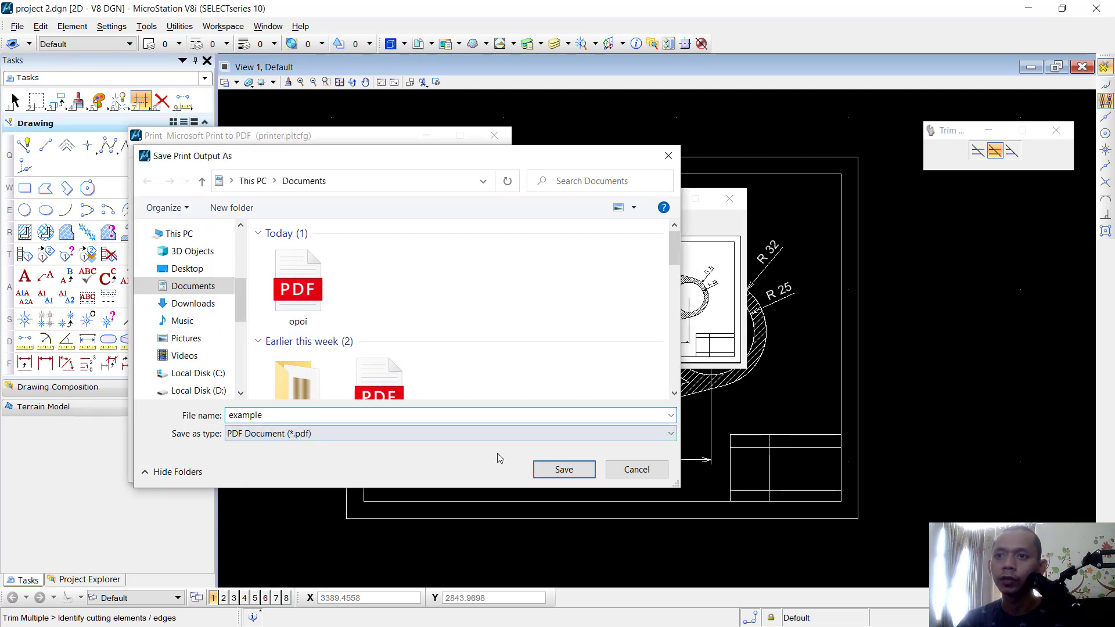
Step: Save the PDF print output as 'example' in Documents
{"action": "left_click", "coordinate": [564, 470]}
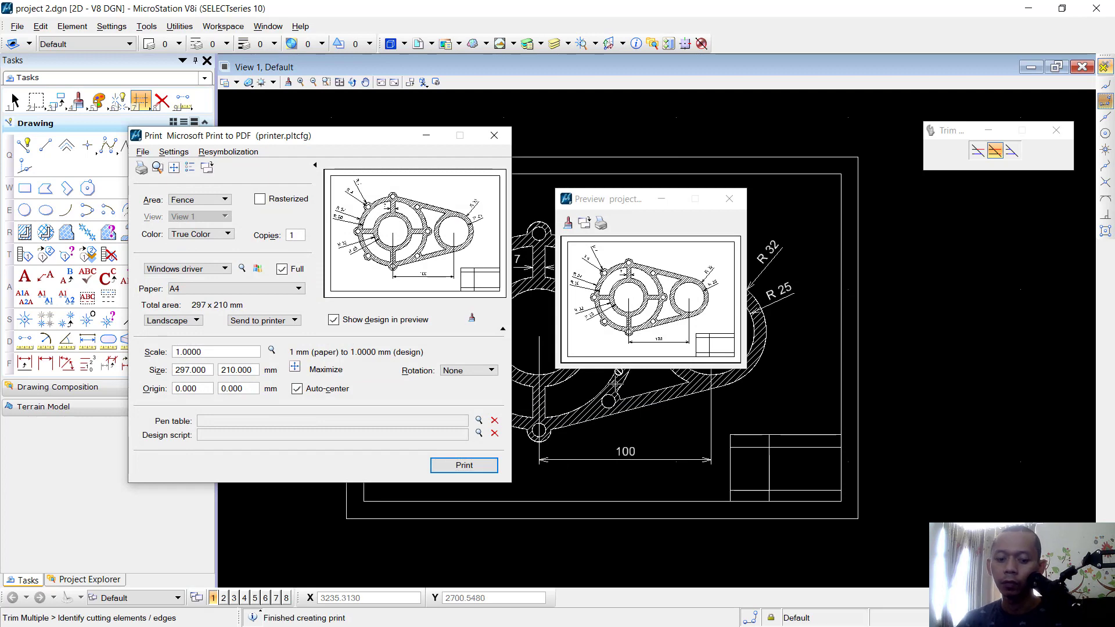
{"action": "key", "text": "super"}
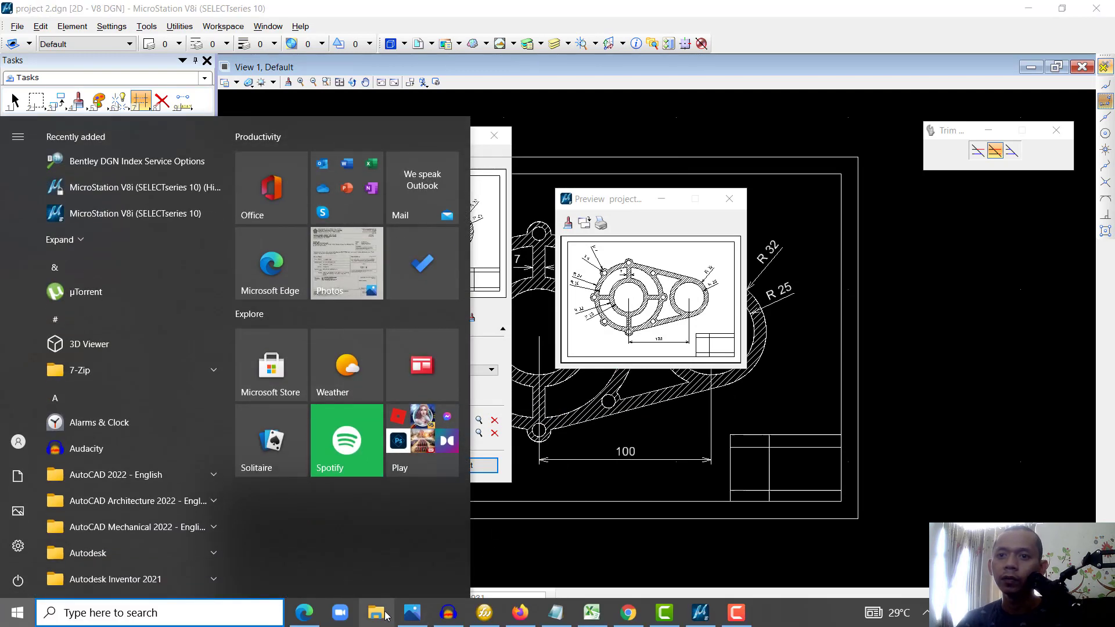
Step: Open example.pdf from File Explorer's Recent files
{"action": "key", "text": "super"}
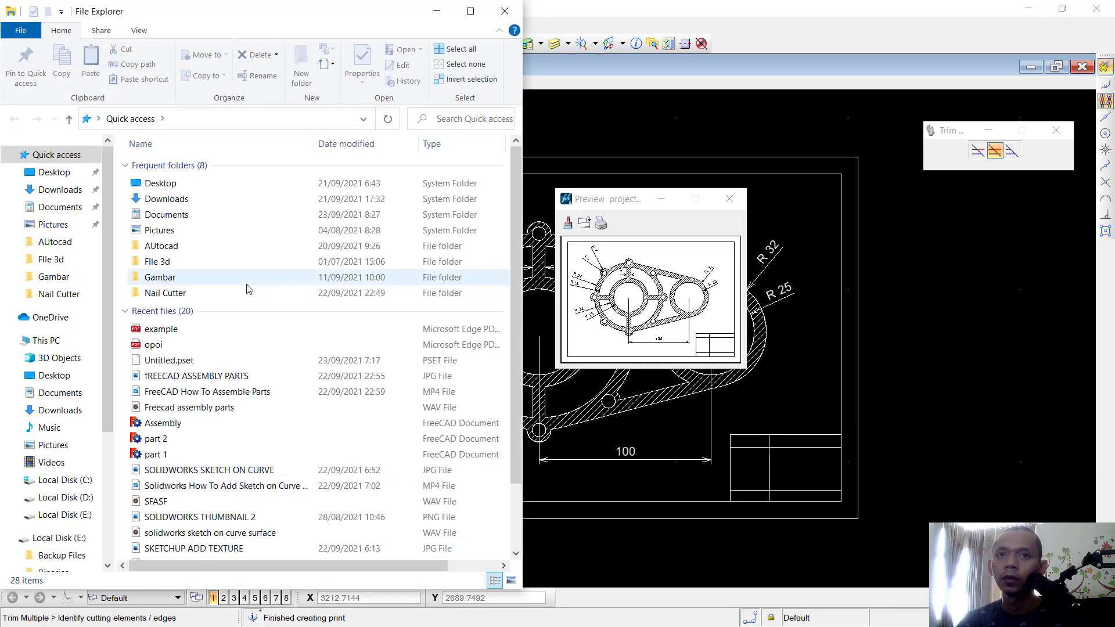
{"action": "double_click", "coordinate": [173, 331]}
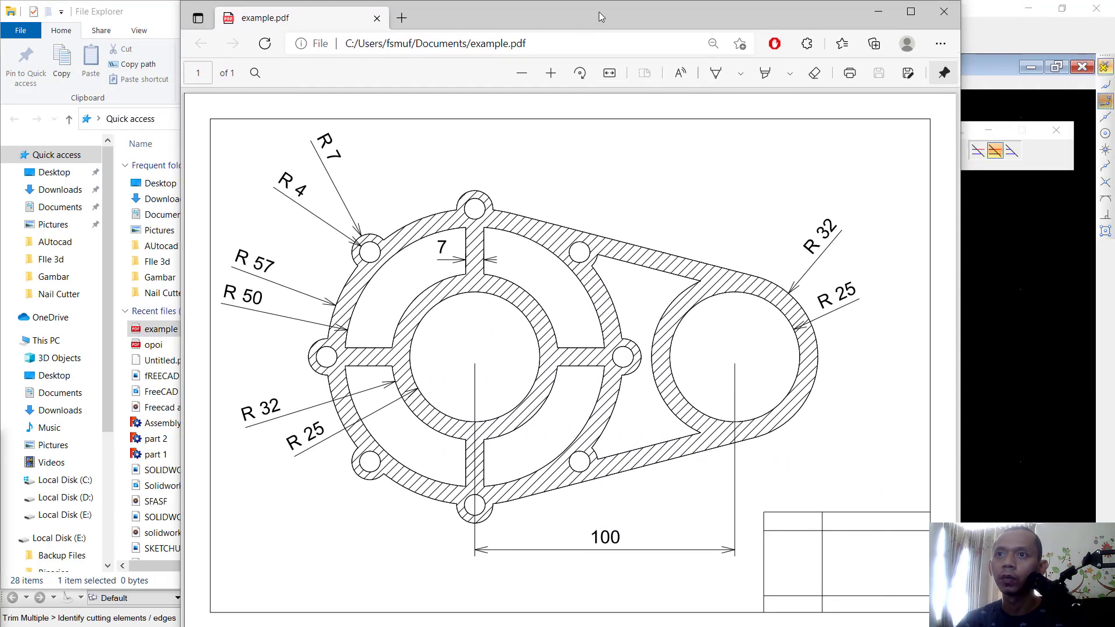
Step: Maximize Edge so example.pdf's bordered bracket drawing fills the screen
{"action": "double_click", "coordinate": [599, 11]}
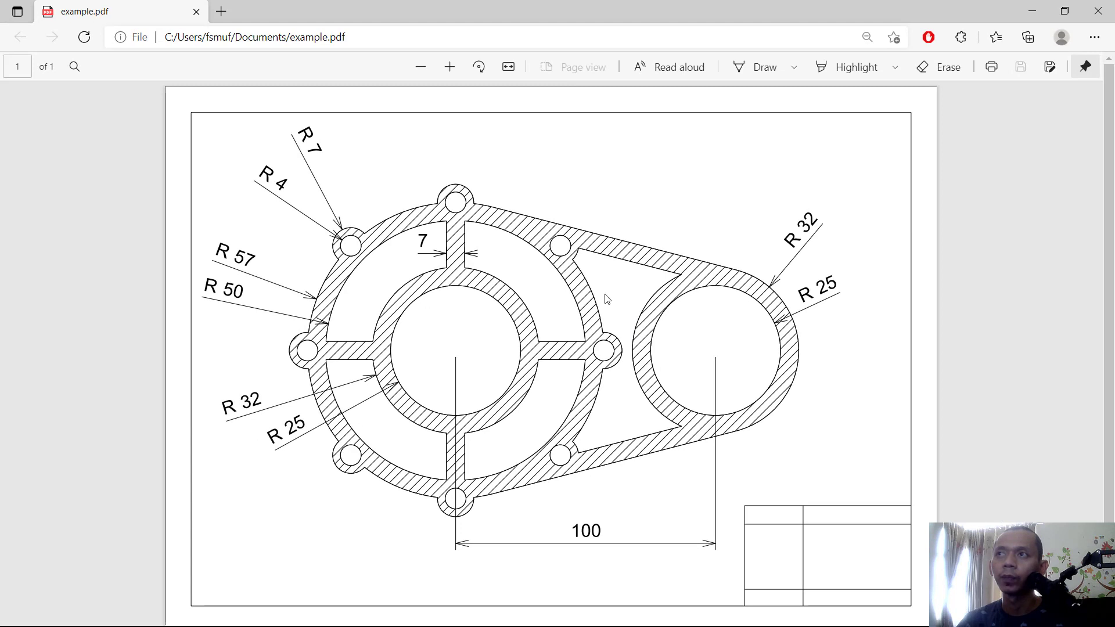